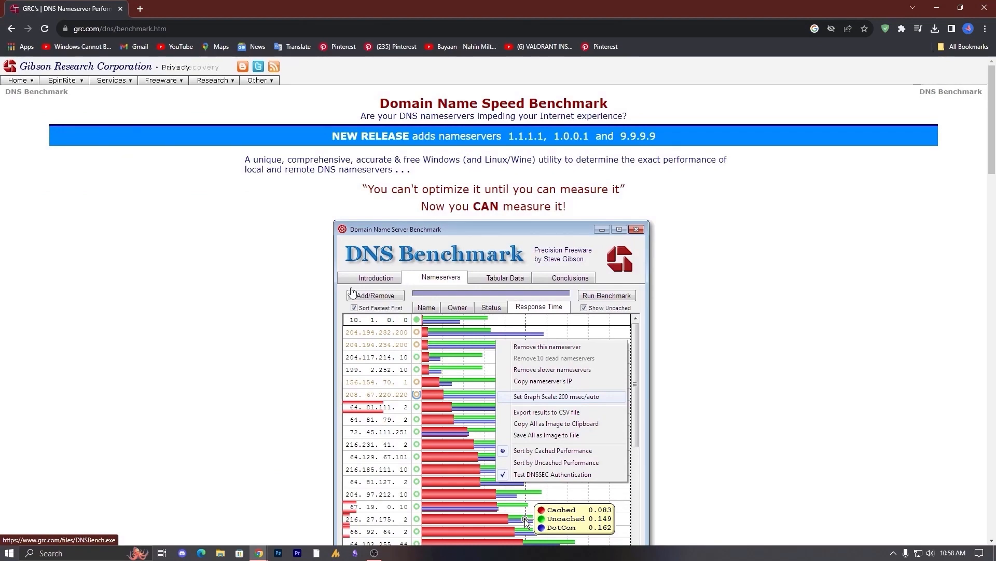
# Step: Look over the DNS Benchmark page for its download link and the instructions for running the tool
pyautogui.scroll(-4, 458, 434)
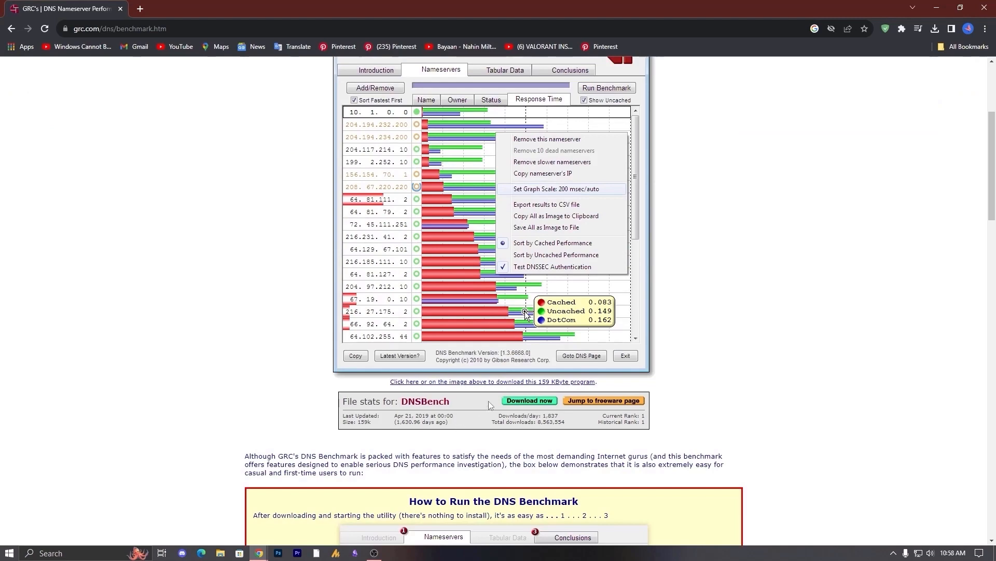
pyautogui.scroll(-3, 491, 412)
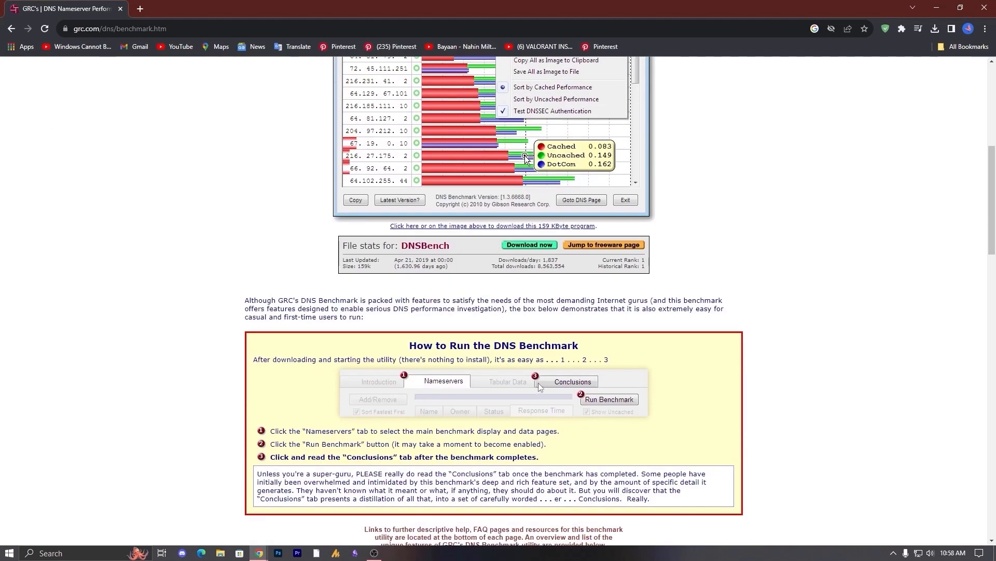
pyautogui.scroll(6, 519, 332)
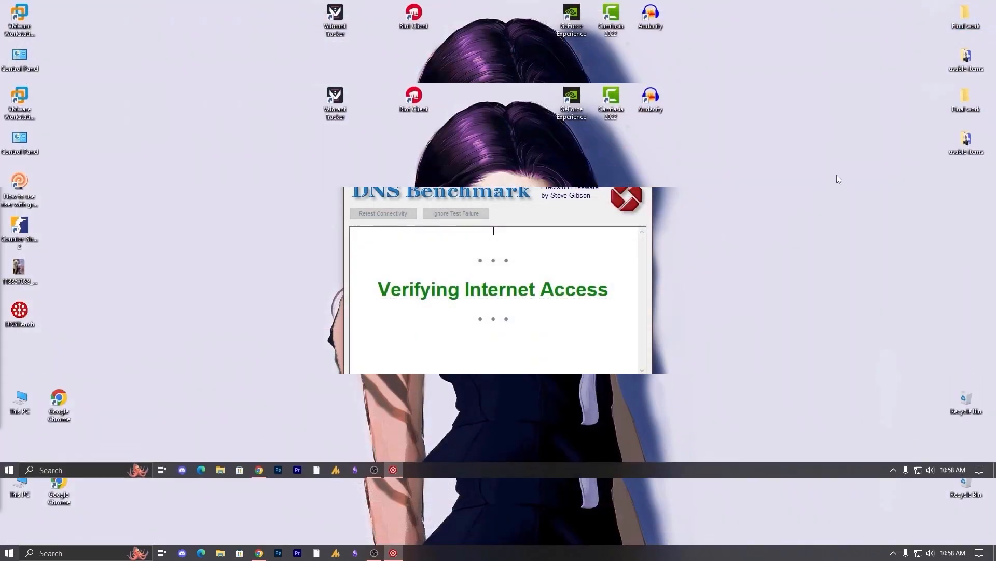
# Step: Run the benchmark on the list of nameservers in the DNS Benchmark utility
pyautogui.moveTo(484, 164); pyautogui.dragTo(301, 234)
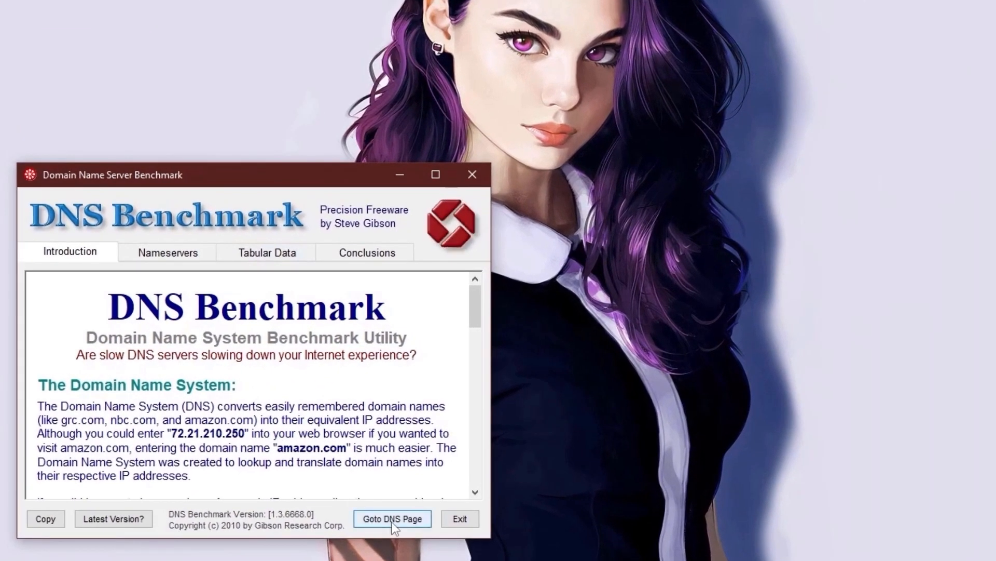
pyautogui.click(171, 254)
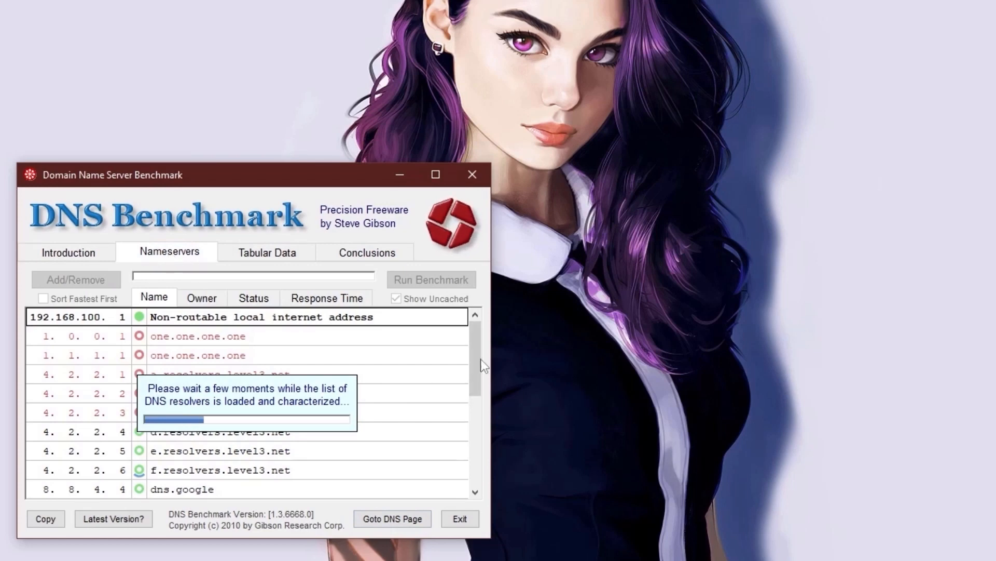
pyautogui.scroll(-2, 474, 343)
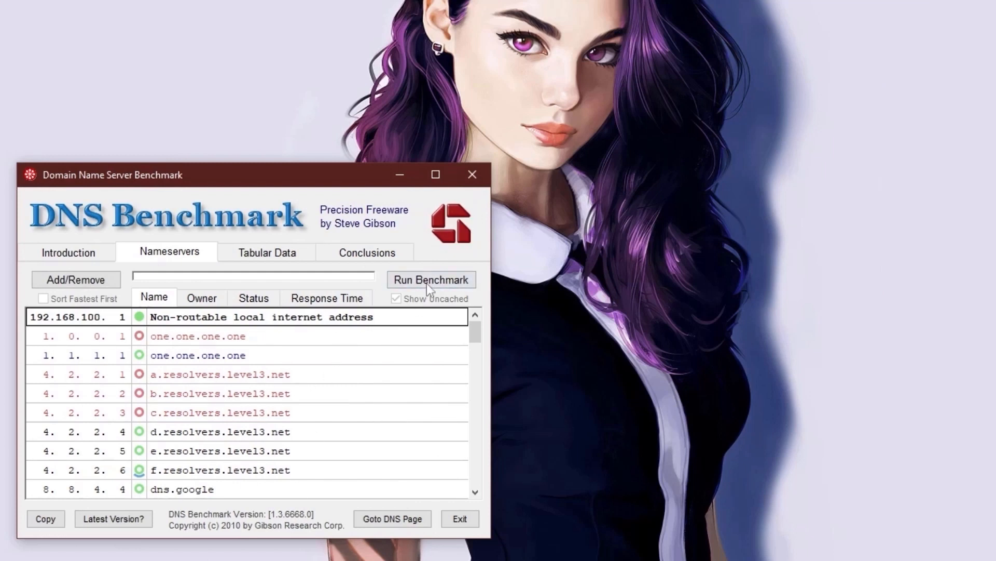
pyautogui.click(430, 281)
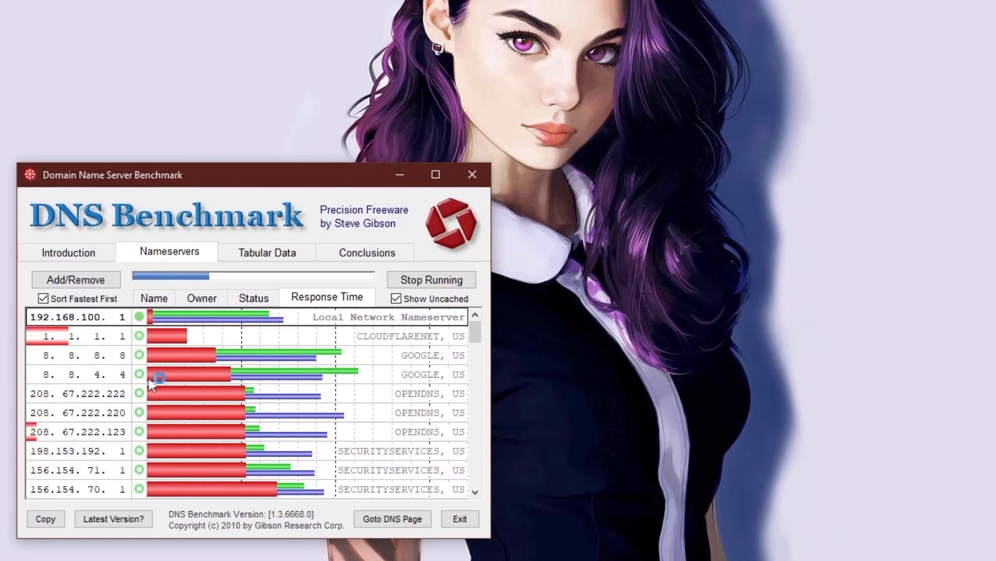
# Step: Open the list of network adapters from the Windows network and Internet settings
pyautogui.press('super')
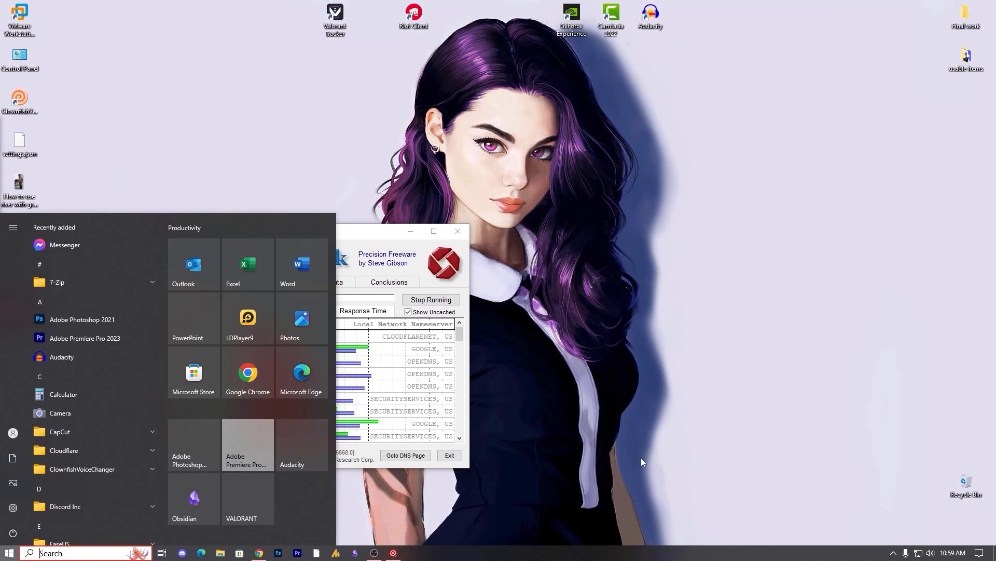
pyautogui.click(918, 552)
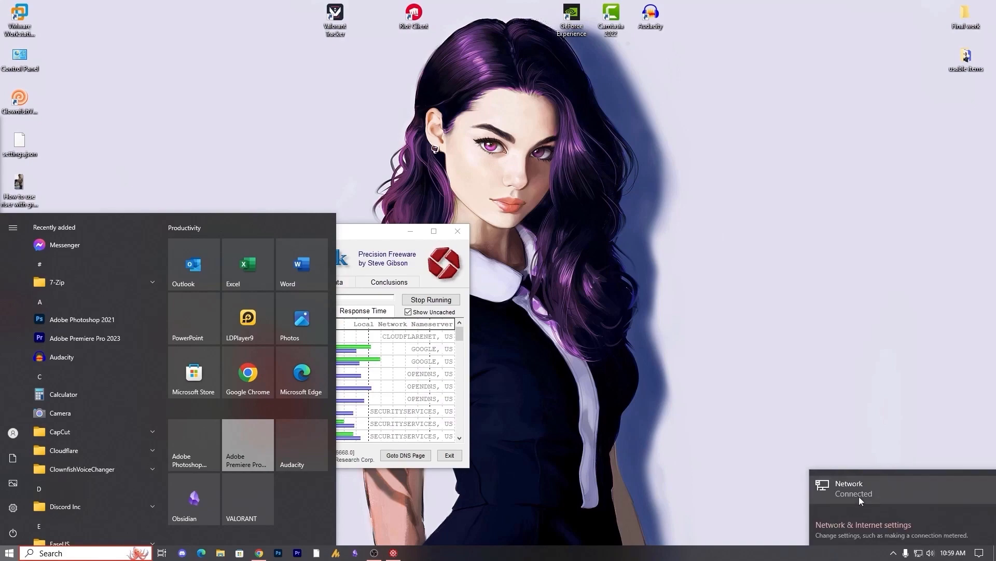
pyautogui.click(850, 526)
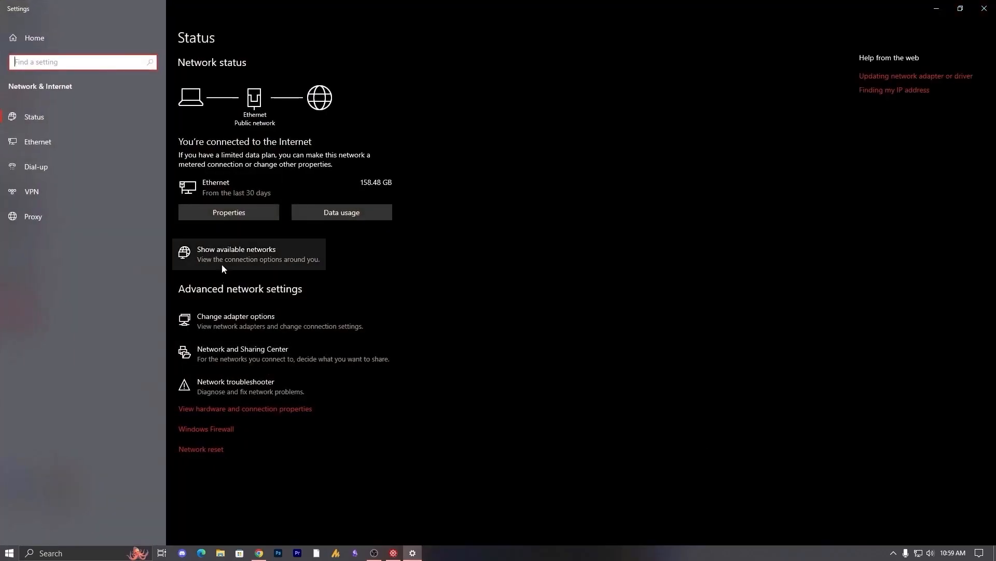
pyautogui.click(243, 322)
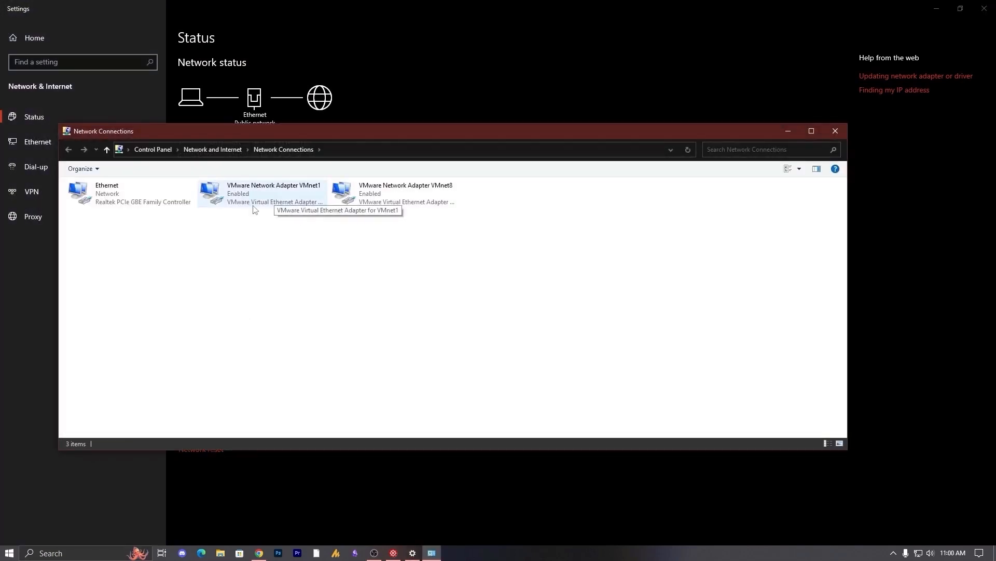
pyautogui.moveTo(375, 277); pyautogui.dragTo(233, 184)
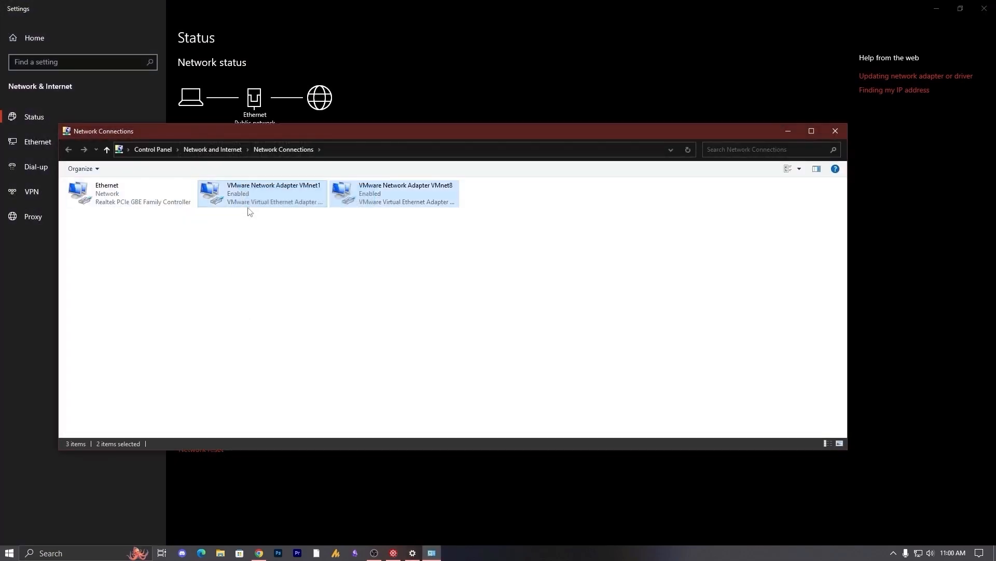
# Step: Open the Ethernet adapter's Internet Protocol Version 4 properties and close the Network Connections and Settings windows
pyautogui.click(126, 198)
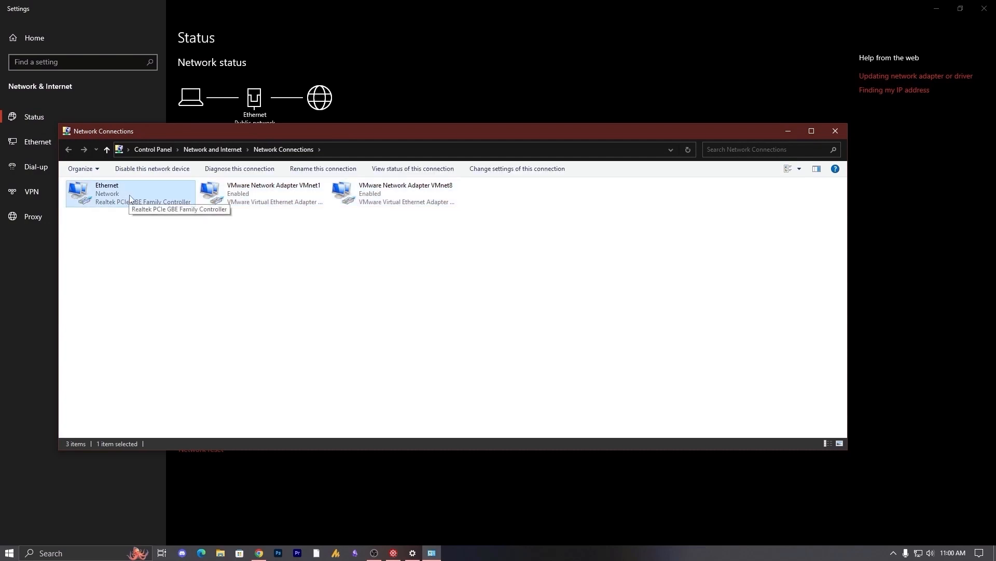
pyautogui.doubleClick(130, 199)
pyautogui.click(835, 131)
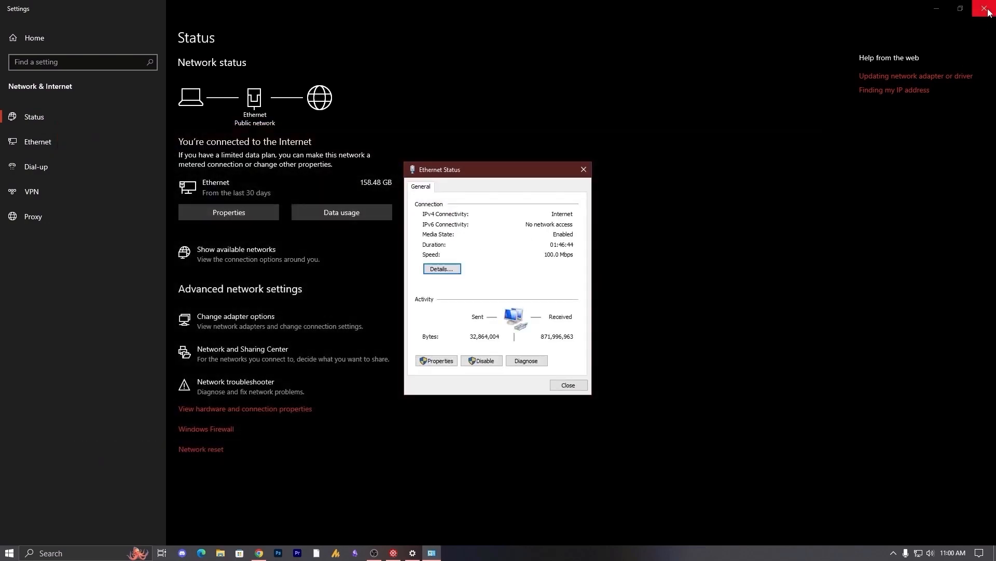
pyautogui.click(985, 8)
pyautogui.click(436, 360)
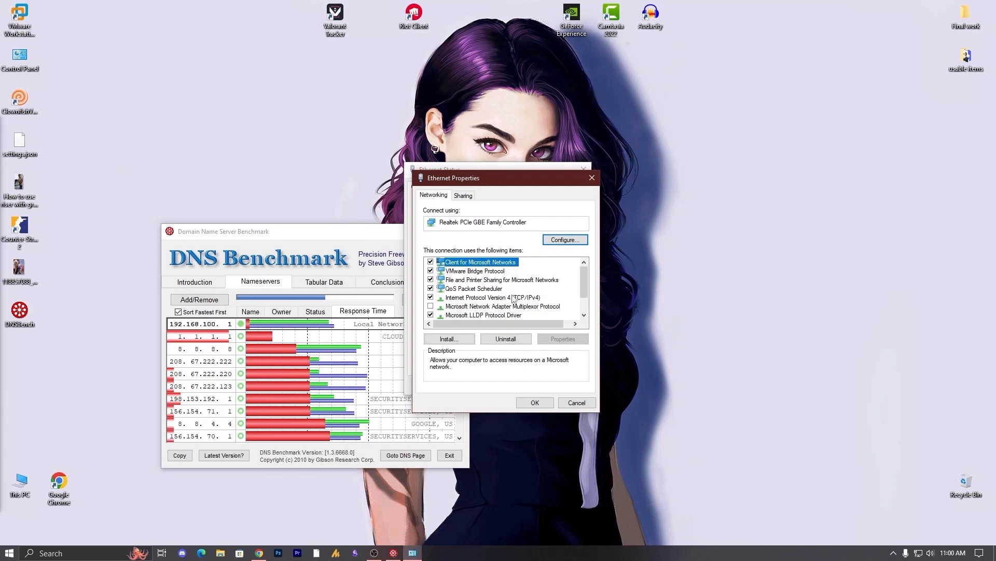
pyautogui.doubleClick(512, 298)
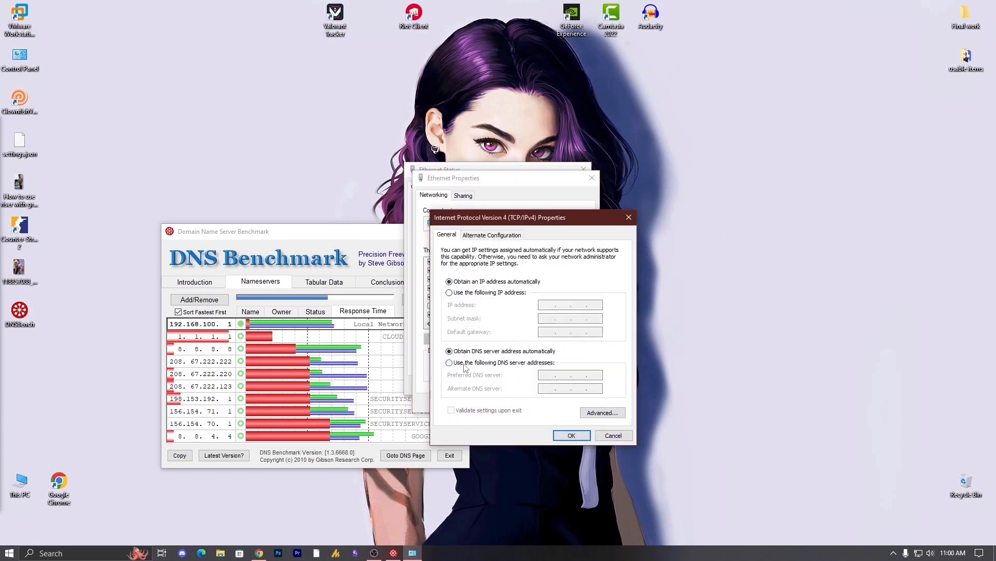
# Step: Switch the Ethernet adapter to manually specified DNS servers and set the preferred DNS server to 1.1.1.1
pyautogui.click(513, 363)
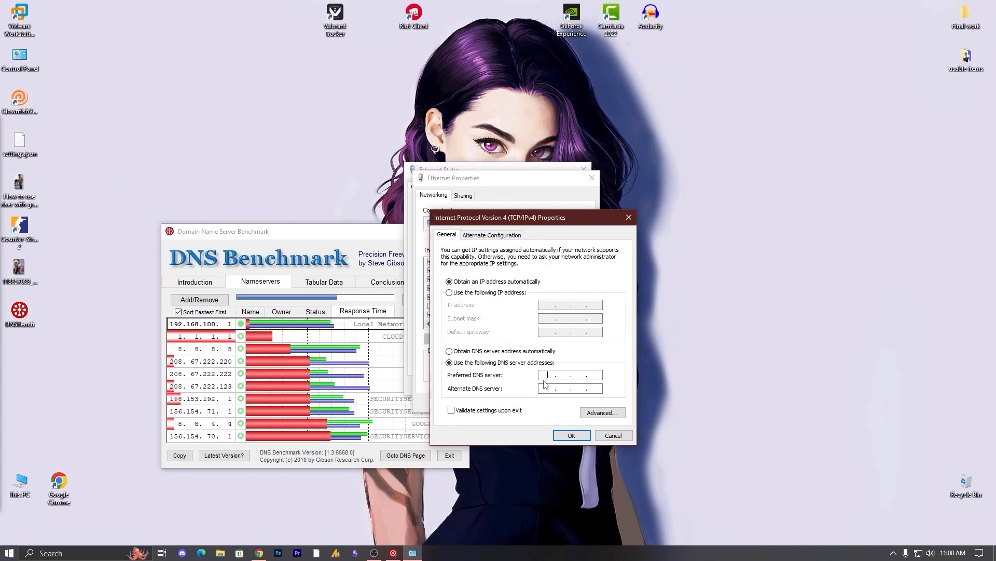
pyautogui.write('11 . . .')
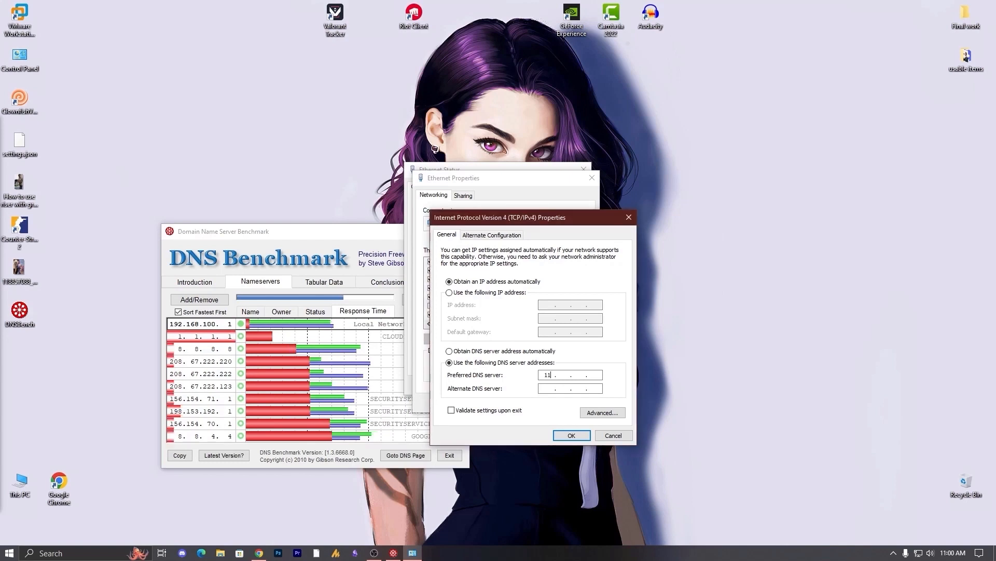
pyautogui.click(548, 389)
pyautogui.click(564, 375)
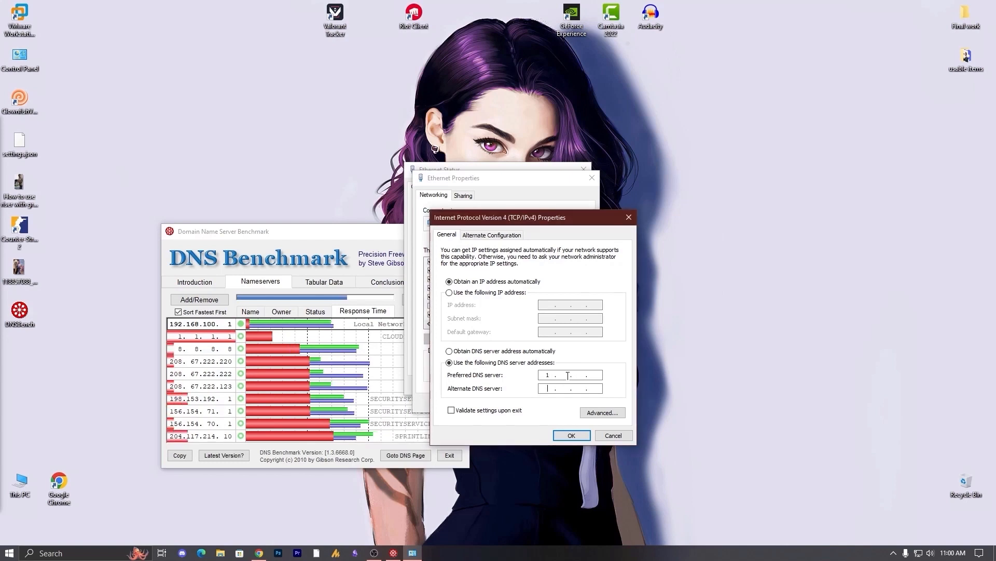
pyautogui.write('1 . 1')
pyautogui.click(595, 375)
pyautogui.write('1')
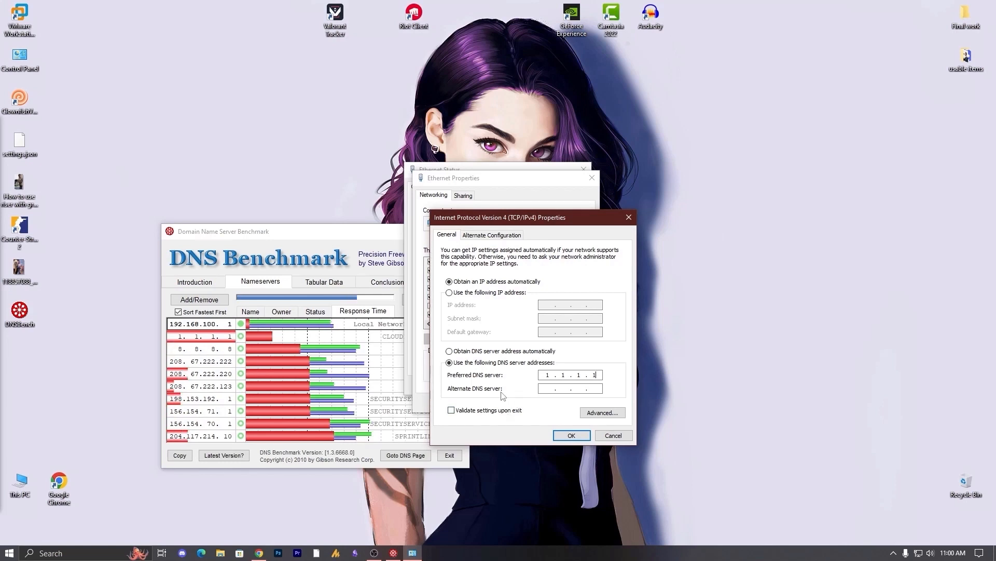
# Step: Apply 8.8.8.8 as the alternate DNS server for the Ethernet adapter and exit DNS Benchmark
pyautogui.click(549, 389)
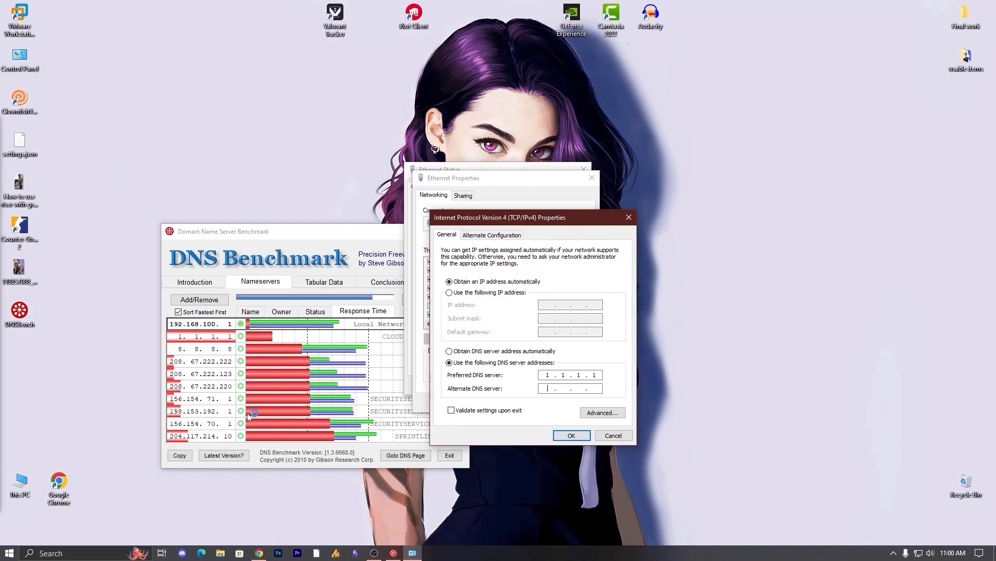
pyautogui.write('8.8.8.8')
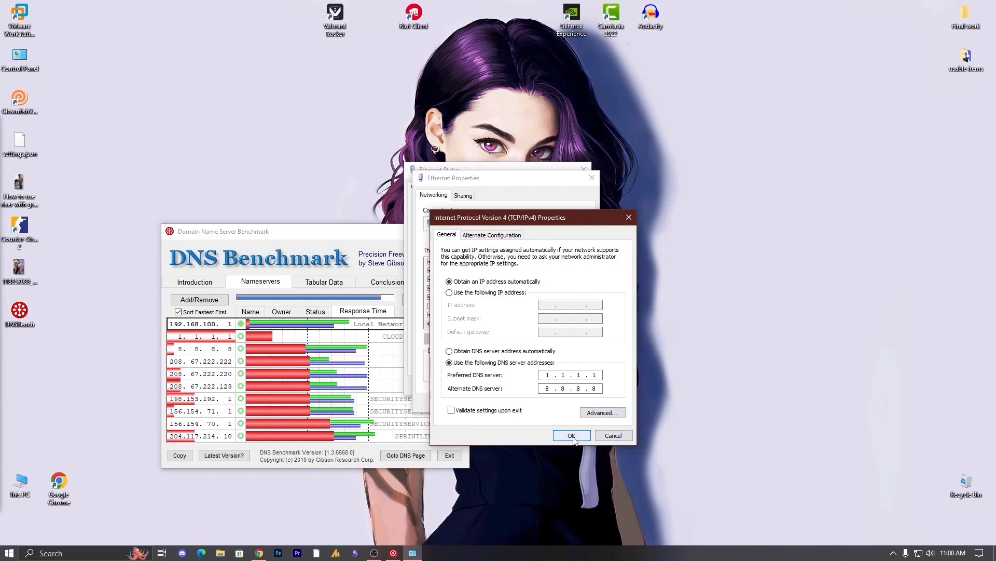
pyautogui.click(571, 435)
pyautogui.click(534, 402)
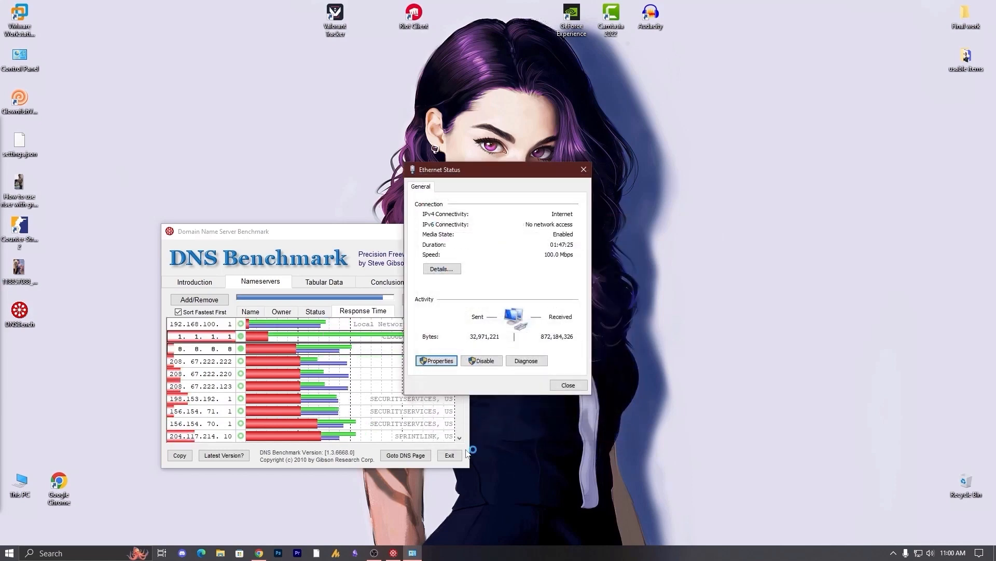
pyautogui.click(562, 386)
pyautogui.click(454, 456)
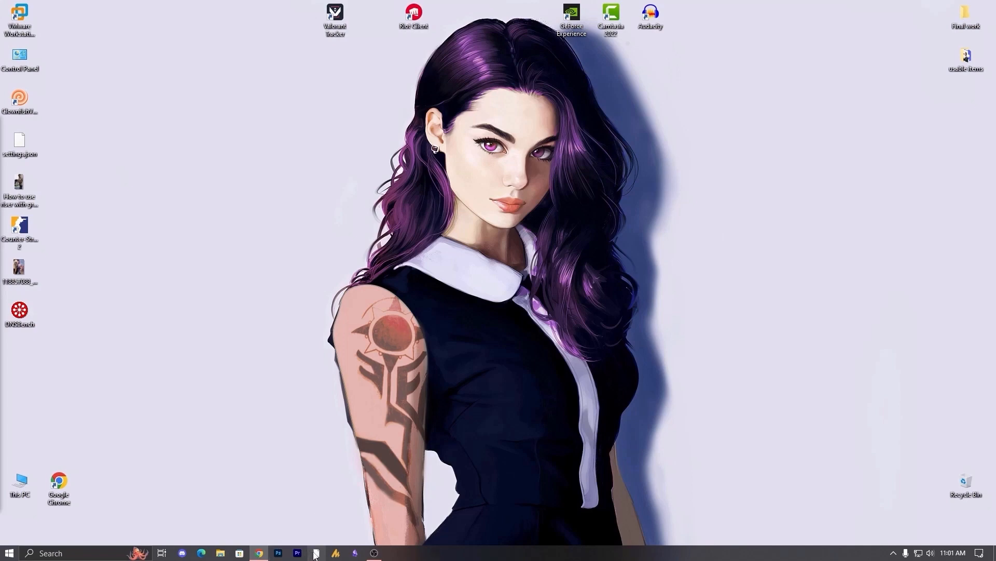
# Step: Search Google in Chrome for "tcp optimizer" and open SpeedGuide's TCP Optimizer download page
pyautogui.click(259, 553)
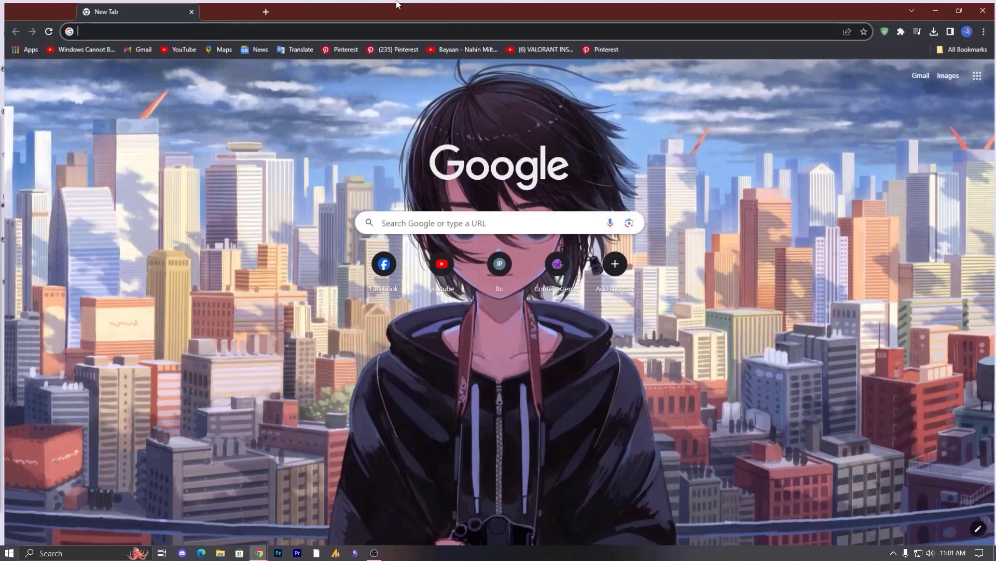
pyautogui.write('tcp')
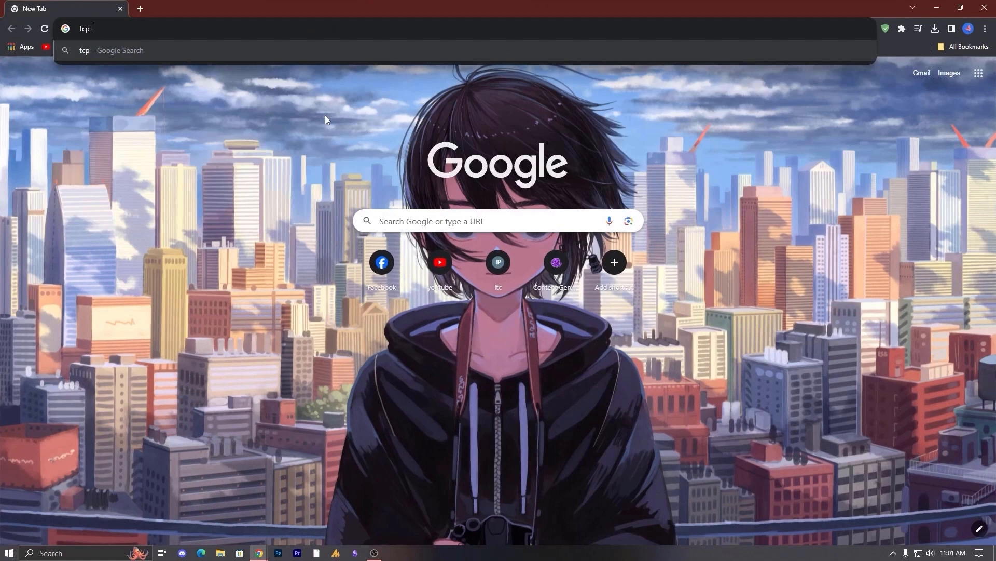
pyautogui.write(' optimizer')
pyautogui.press('Return')
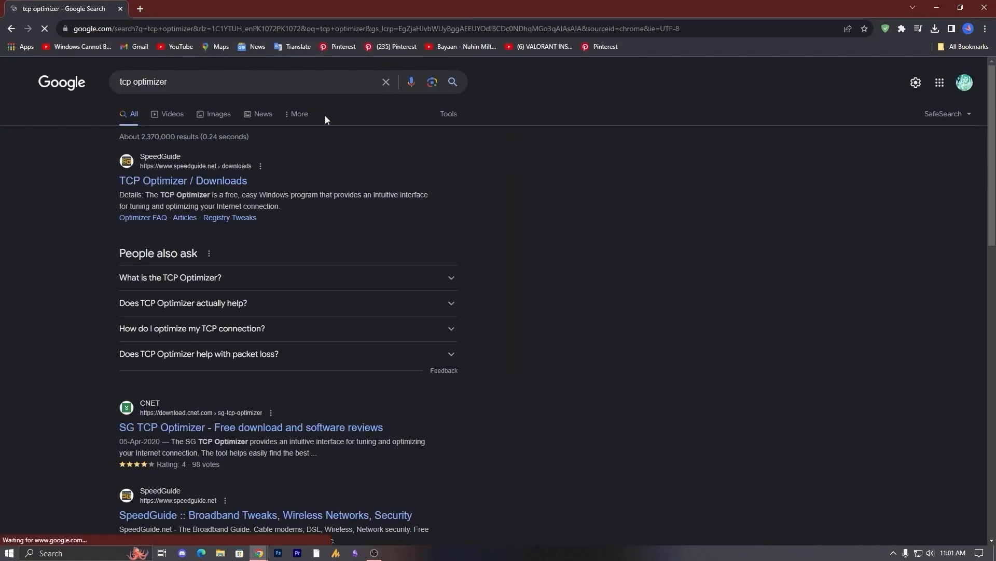
pyautogui.moveTo(245, 166); pyautogui.dragTo(240, 191)
pyautogui.click(241, 191)
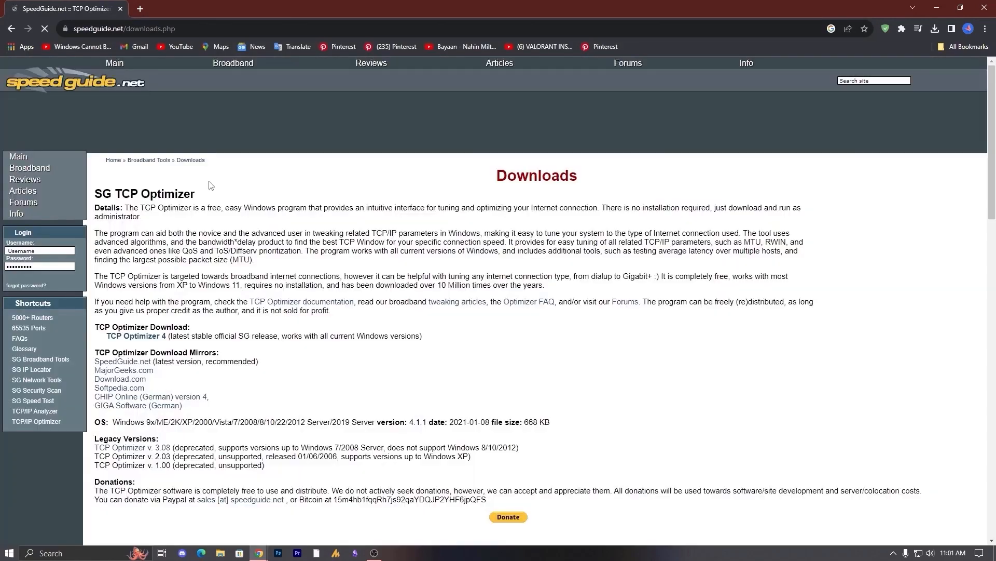
pyautogui.scroll(-20, 475, 305)
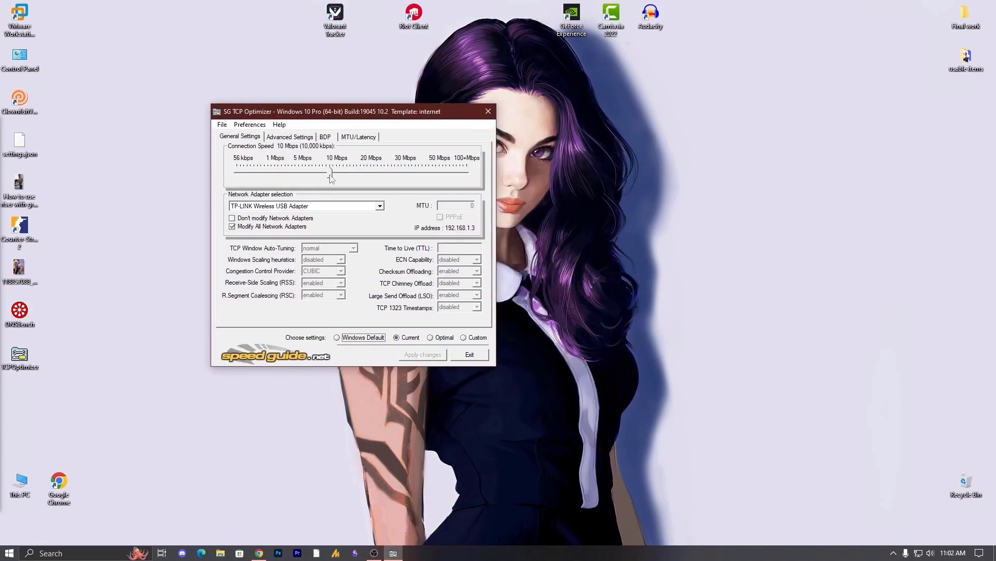
# Step: Set the connection speed to 100 Mbps in SG TCP Optimizer and choose the Realtek PCIe GBE Family Controller adapter
pyautogui.moveTo(331, 175); pyautogui.dragTo(467, 173)
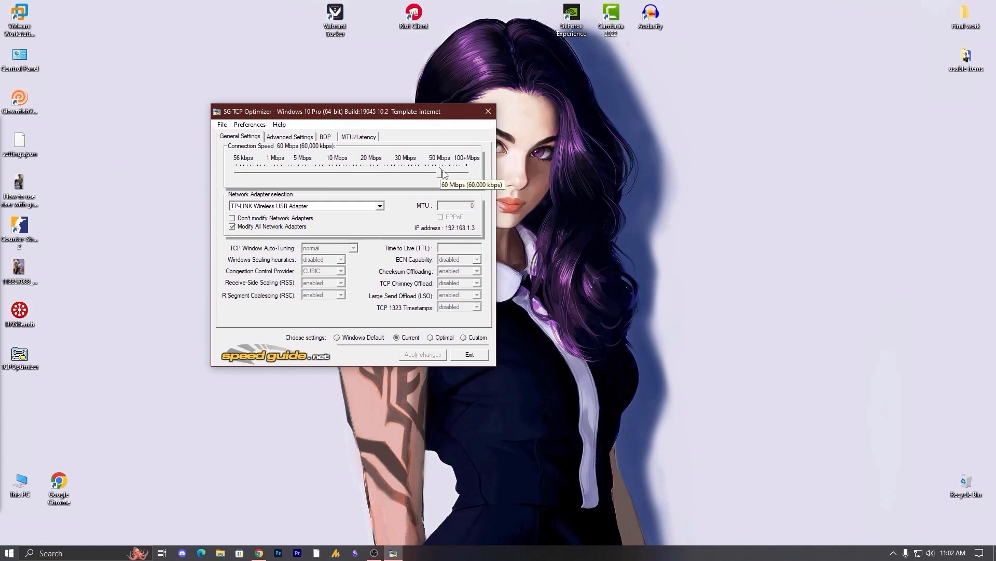
pyautogui.click(251, 206)
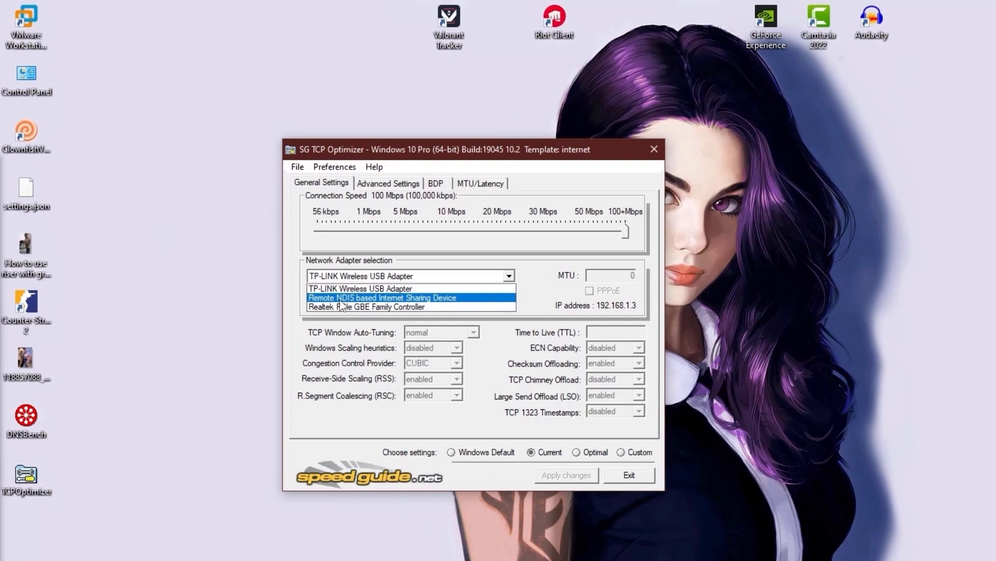
pyautogui.click(344, 307)
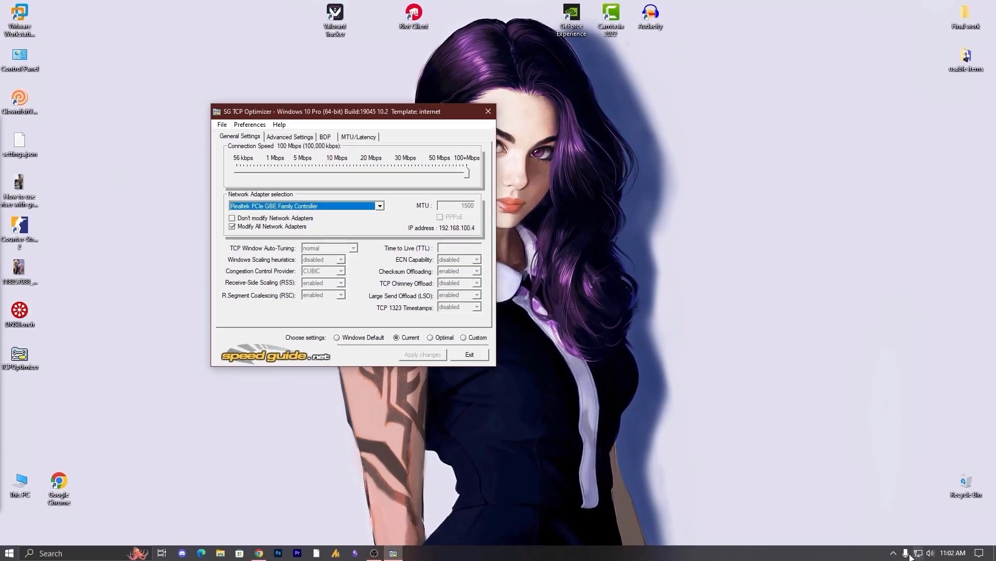
# Step: Check in the Windows network connections which adapter device the Ethernet connection uses
pyautogui.click(918, 552)
pyautogui.click(881, 525)
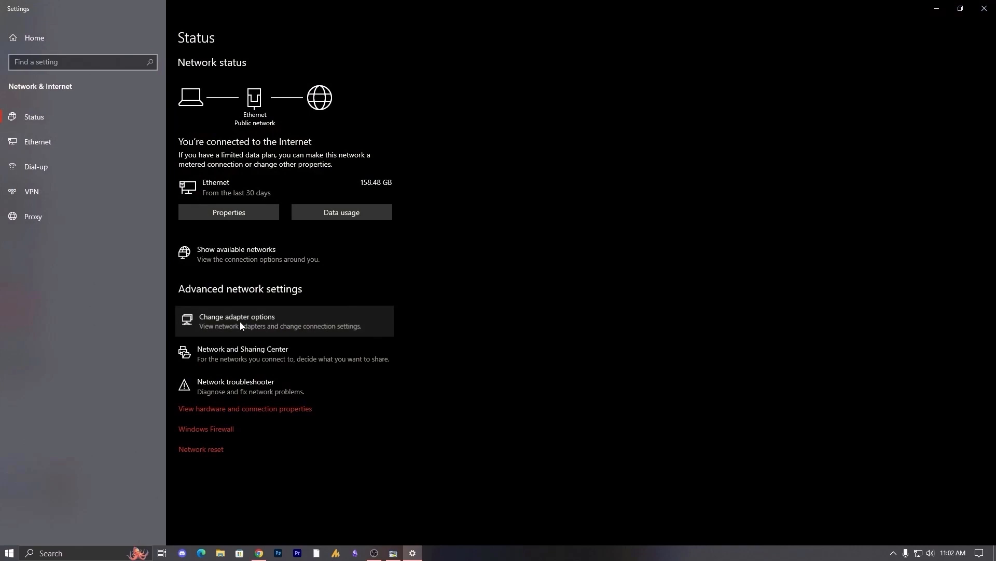
pyautogui.click(241, 325)
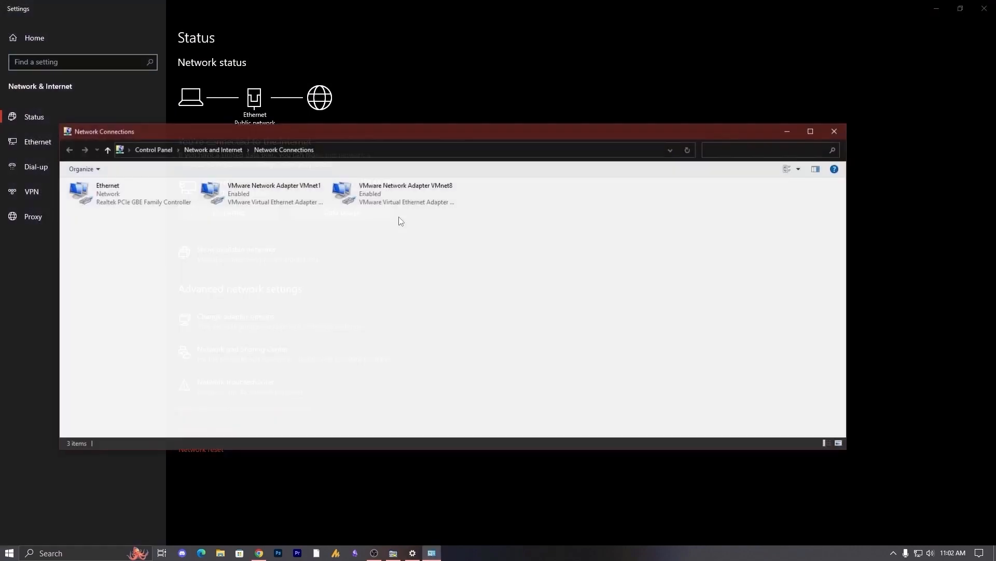
pyautogui.click(101, 207)
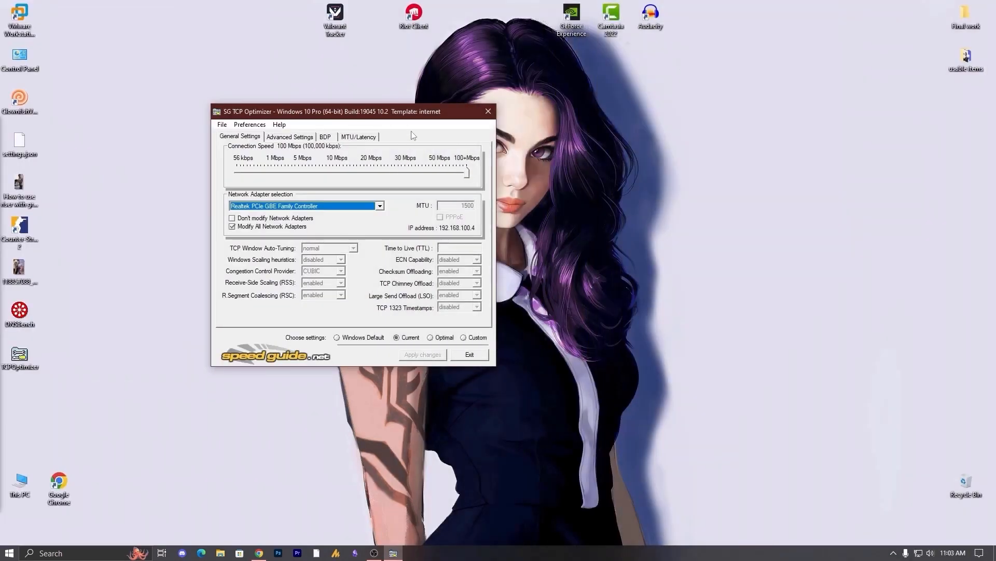
# Step: Switch SG TCP Optimizer to Custom settings and set both MaxConnectionsPer1_0Server and MaxConnectionsPerServer to 10
pyautogui.moveTo(370, 112); pyautogui.dragTo(419, 115)
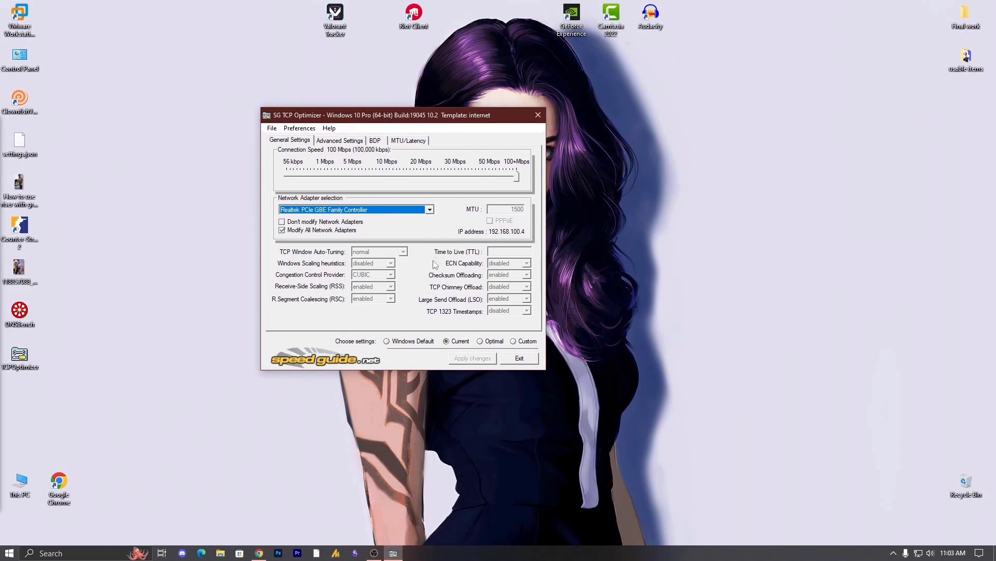
pyautogui.click(513, 342)
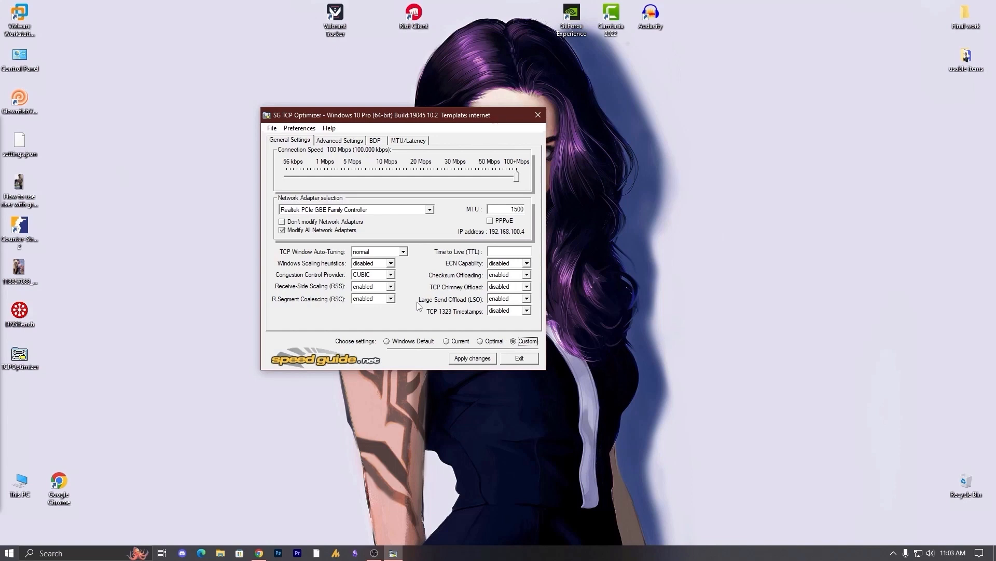
pyautogui.click(350, 143)
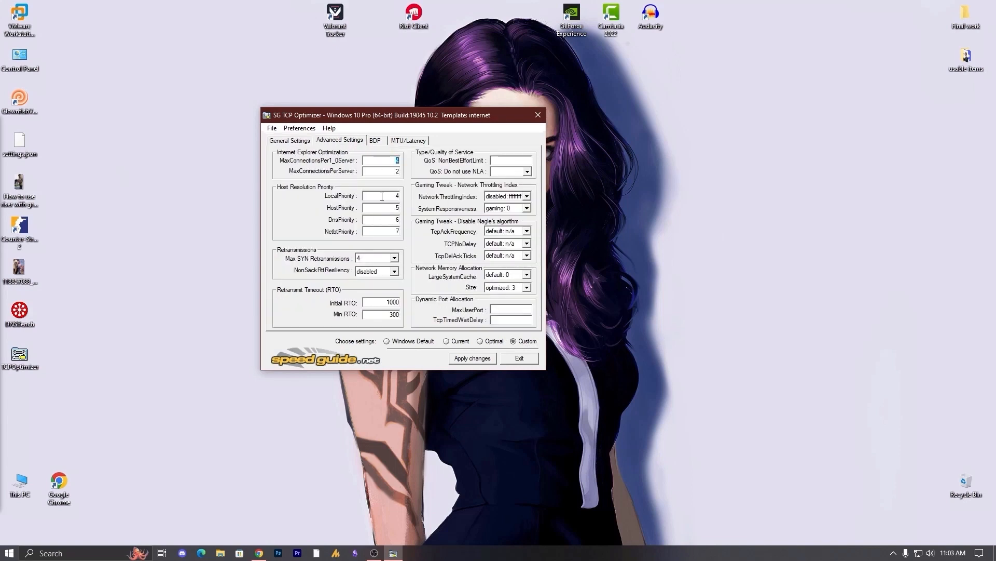
pyautogui.click(388, 164)
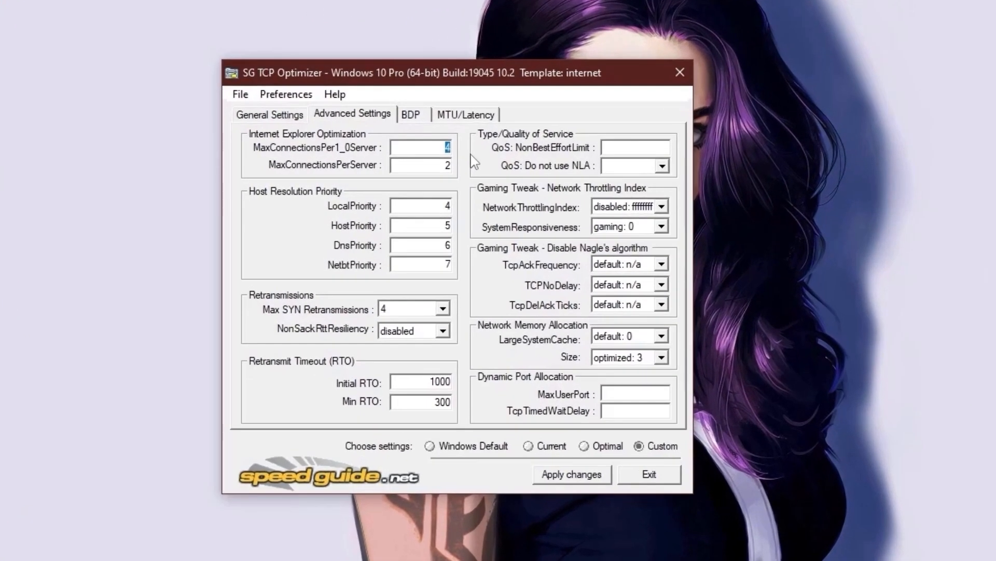
pyautogui.write('10')
pyautogui.press('Tab')
pyautogui.write('10')
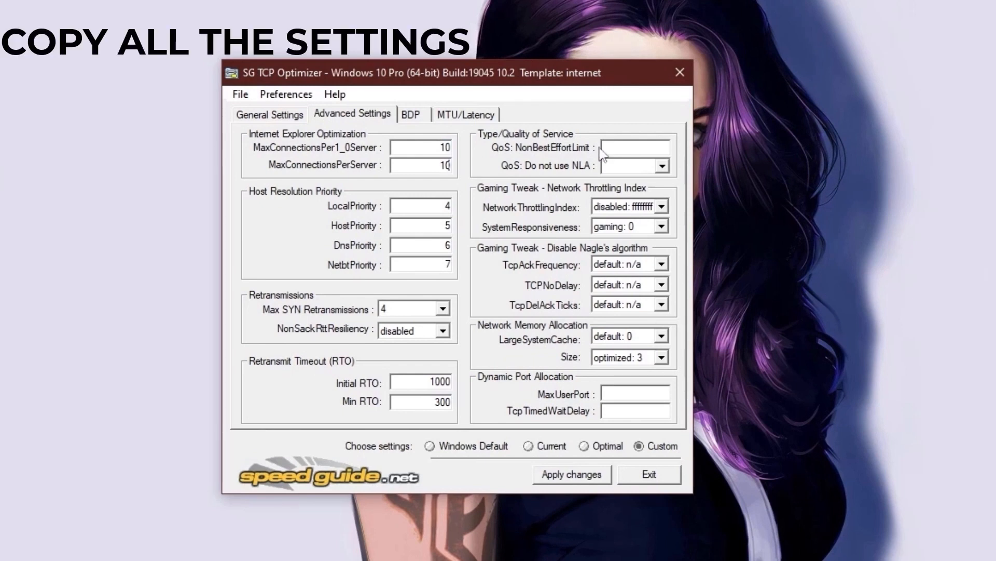
# Step: Set QoS NonBestEffortLimit to 0 and QoS Do not use NLA to optimal: 1
pyautogui.click(645, 147)
pyautogui.write('0')
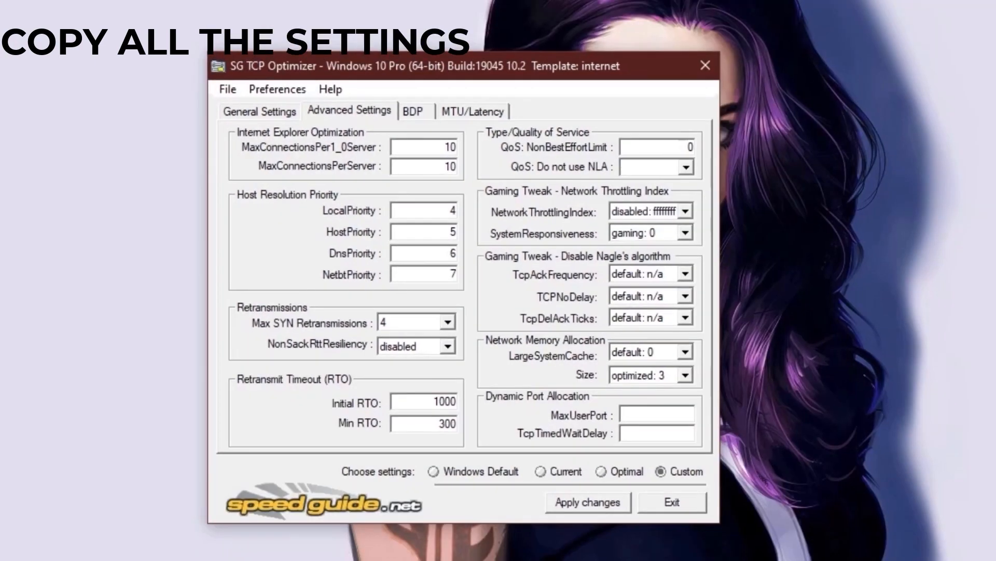
pyautogui.click(686, 167)
pyautogui.click(649, 186)
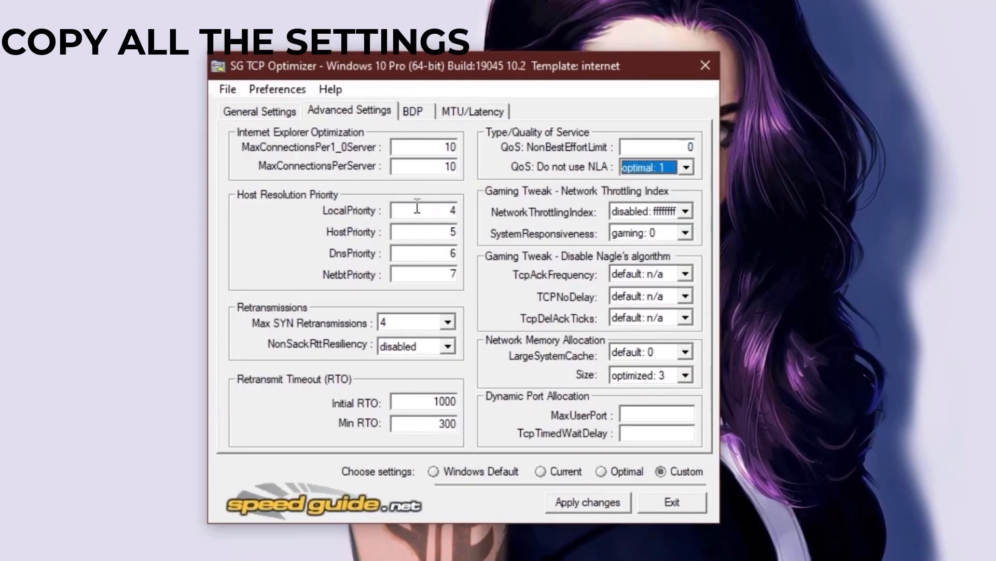
# Step: Set Max SYN Retransmissions to 2 and the Initial RTO to 2000
pyautogui.click(417, 206)
pyautogui.moveTo(437, 253); pyautogui.dragTo(515, 253)
pyautogui.moveTo(437, 274); pyautogui.dragTo(511, 274)
pyautogui.click(448, 322)
pyautogui.click(424, 351)
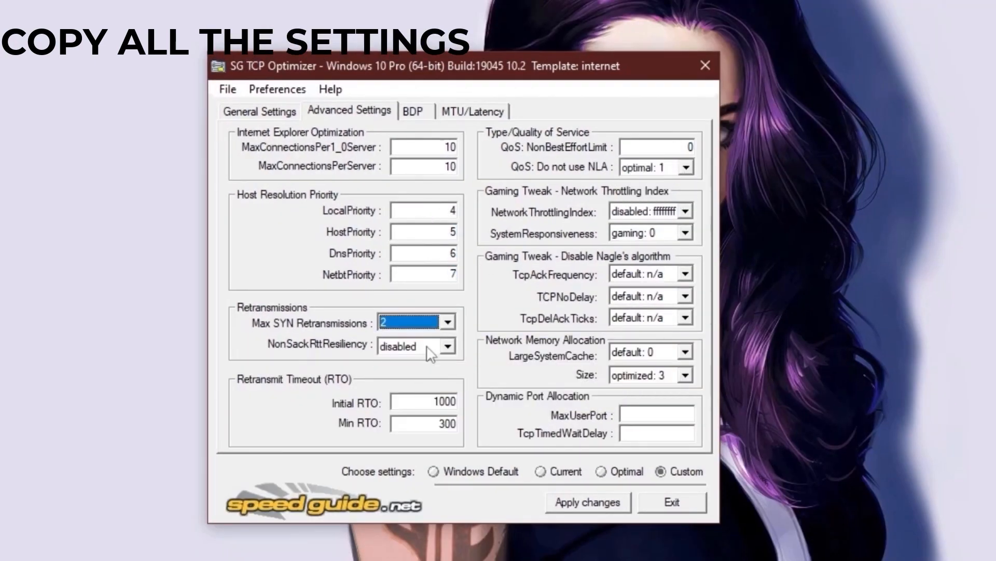
pyautogui.click(425, 351)
pyautogui.click(410, 386)
pyautogui.moveTo(431, 401); pyautogui.dragTo(469, 400)
pyautogui.write('2000')
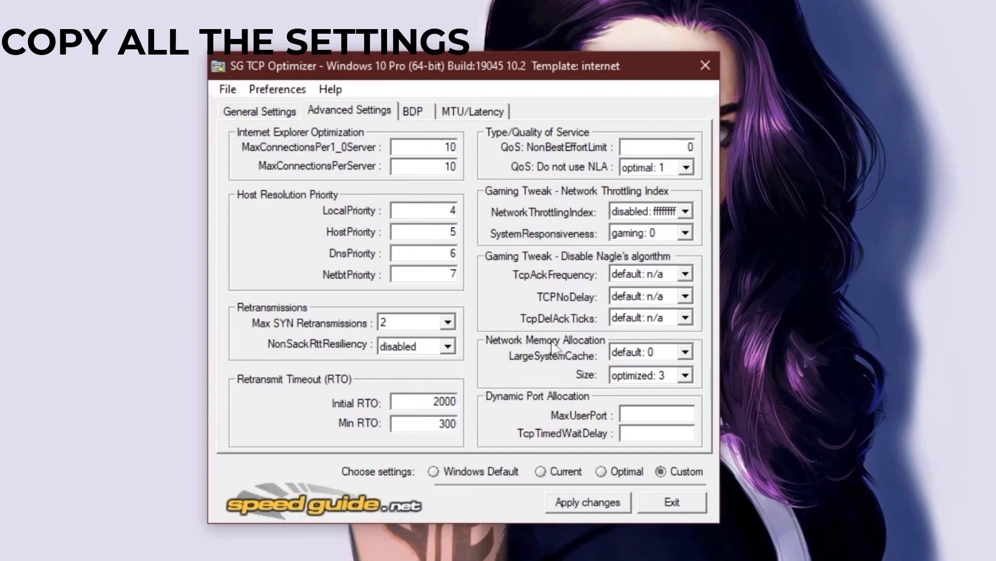
# Step: Choose disabled: ffffffff for NetworkThrottlingIndex and gaming: 0 for SystemResponsiveness
pyautogui.click(687, 274)
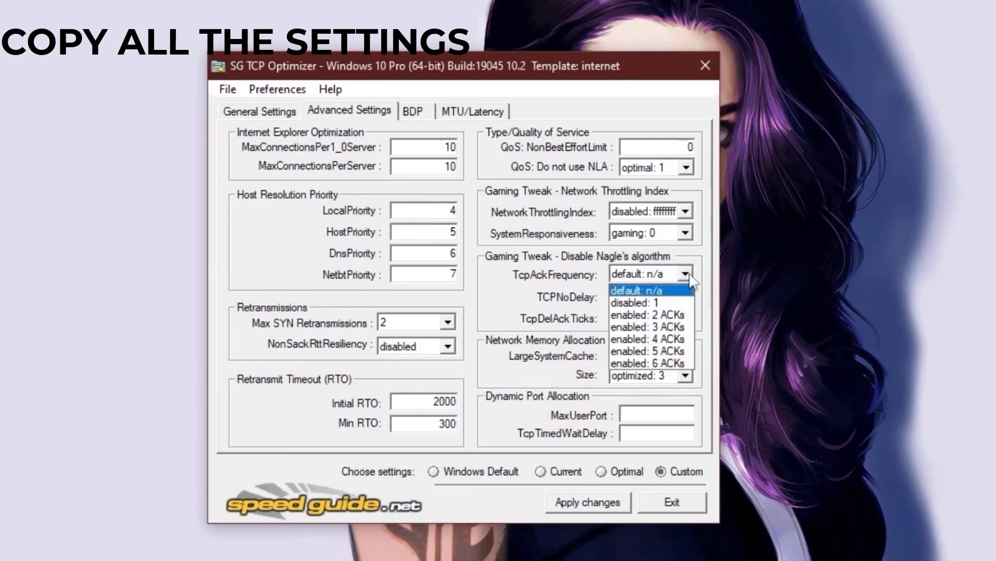
pyautogui.click(686, 275)
pyautogui.click(685, 211)
pyautogui.click(664, 265)
pyautogui.click(685, 233)
pyautogui.click(649, 273)
# Step: Disable Nagle's algorithm with TcpAckFrequency at disabled: 1, TCPNoDelay at enabled: 1 and TcpDelAckTicks at disabled: 0
pyautogui.click(687, 275)
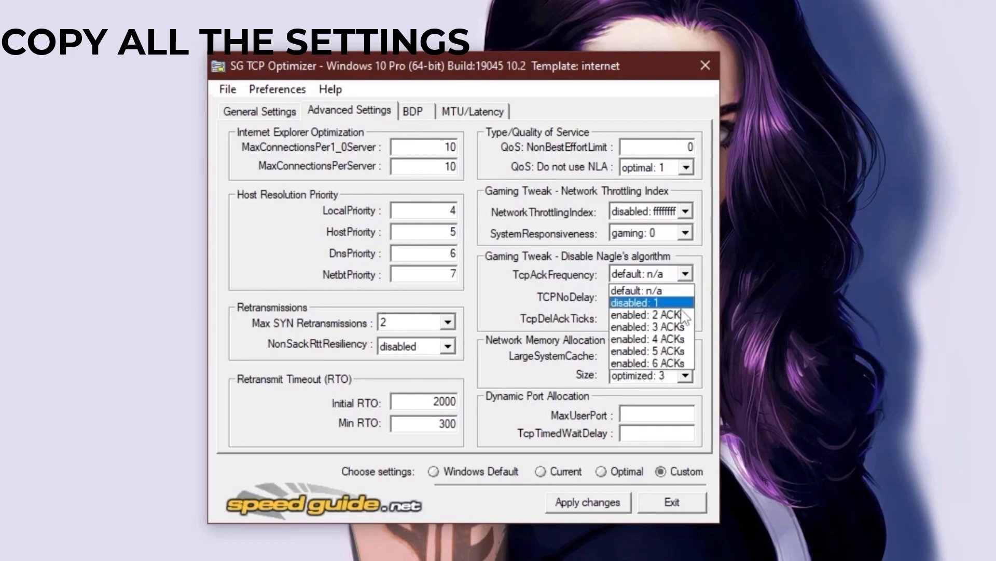
pyautogui.click(648, 303)
pyautogui.click(685, 296)
pyautogui.click(674, 322)
pyautogui.click(684, 317)
pyautogui.click(669, 340)
# Step: Set the network memory allocation Size to default: 1, MaxUserPort to 65534 and TcpTimedWaitDelay to 32
pyautogui.click(684, 375)
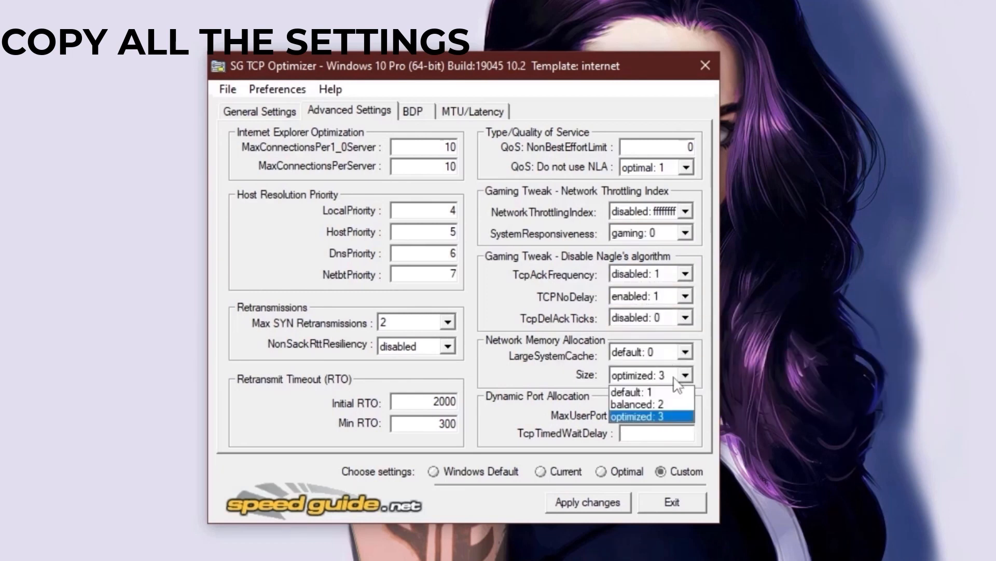
pyautogui.click(638, 390)
pyautogui.click(646, 414)
pyautogui.write('65534')
pyautogui.press('Tab')
pyautogui.write('30')
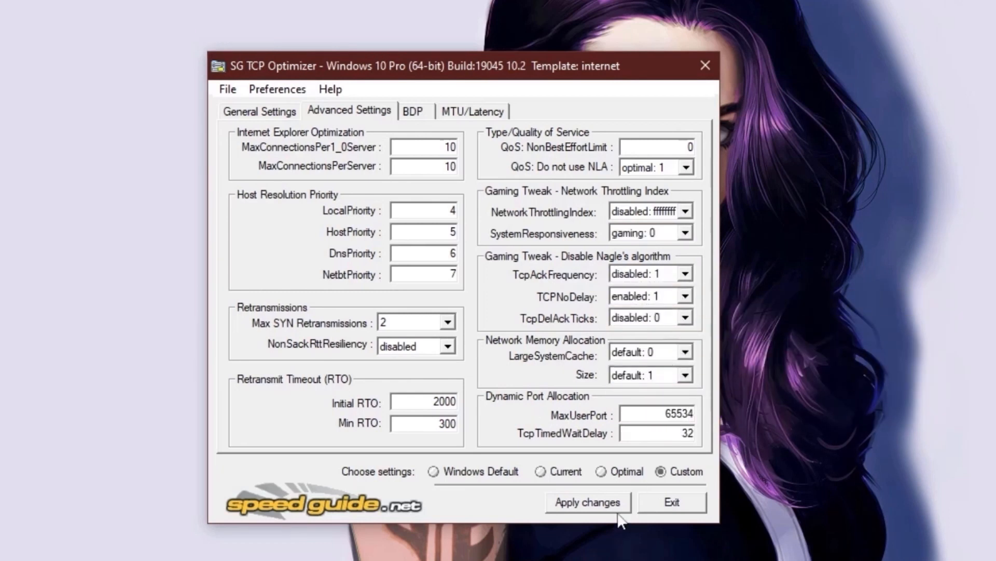
# Step: Apply the custom TCP settings and decline the immediate reboot
pyautogui.click(613, 512)
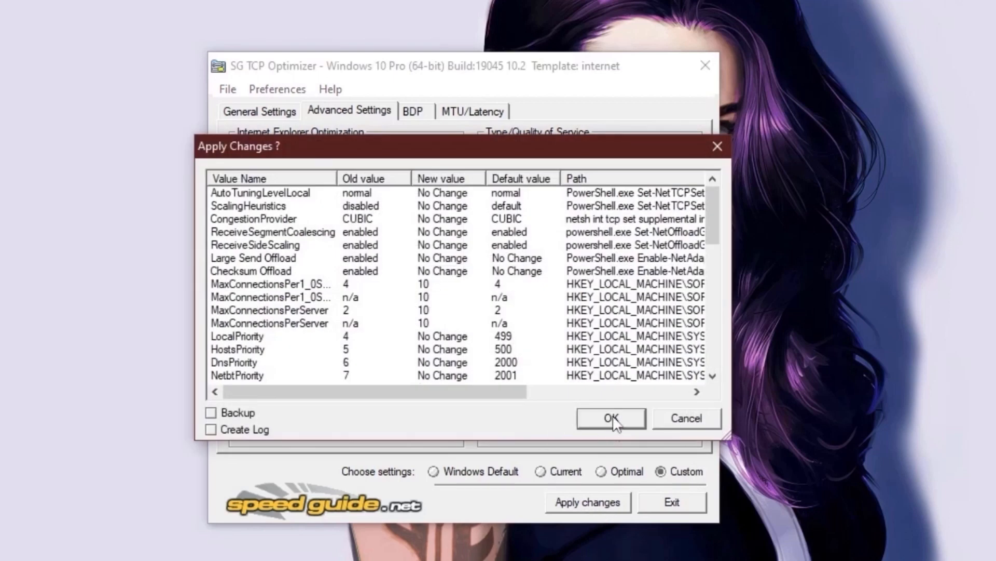
pyautogui.click(613, 418)
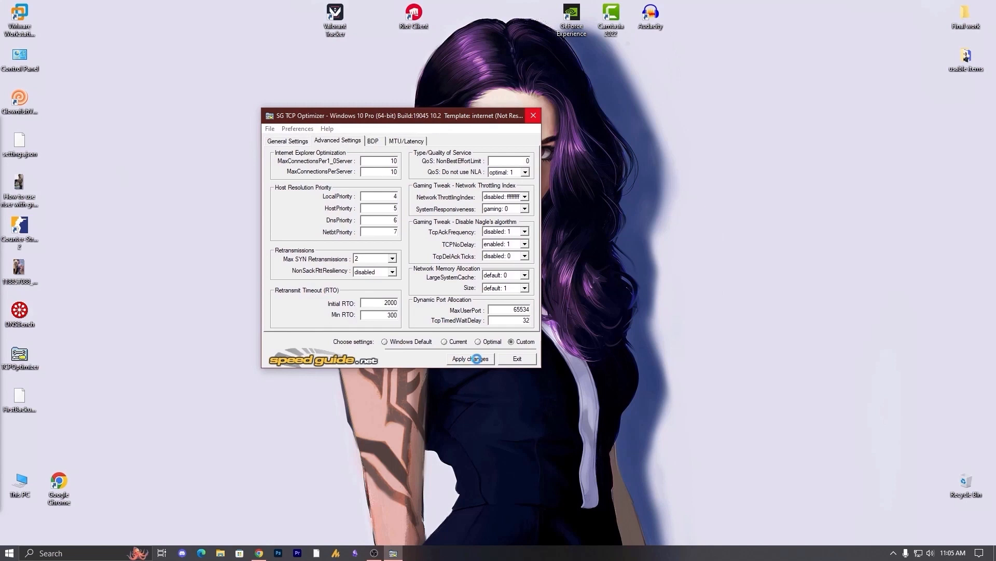
pyautogui.moveTo(399, 115); pyautogui.dragTo(449, 144)
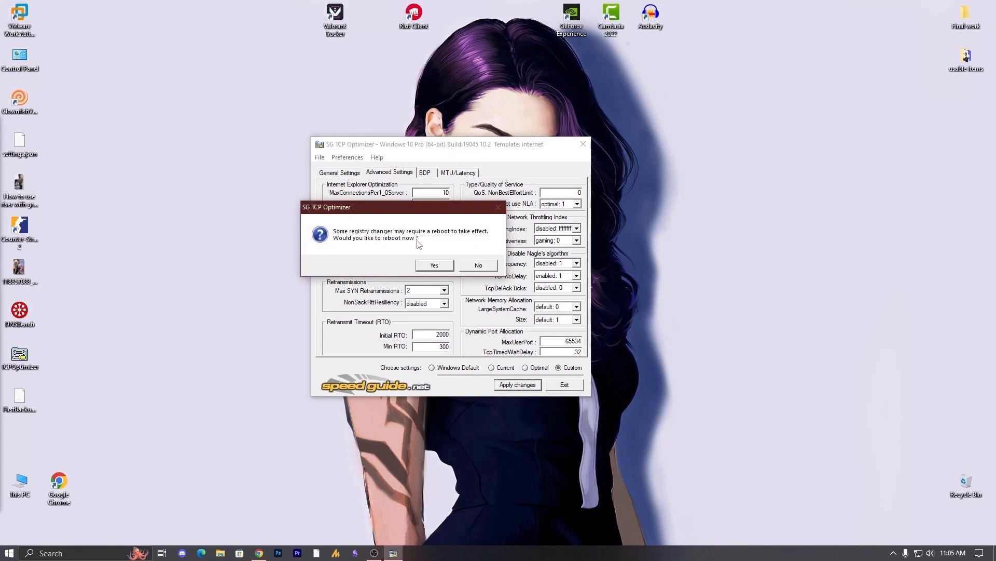
pyautogui.click(583, 160)
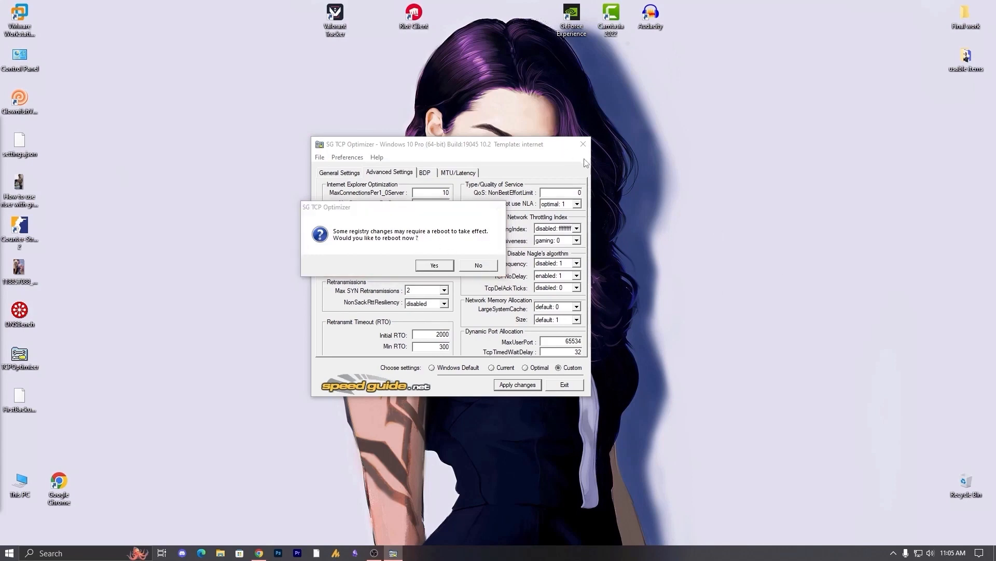
pyautogui.click(480, 265)
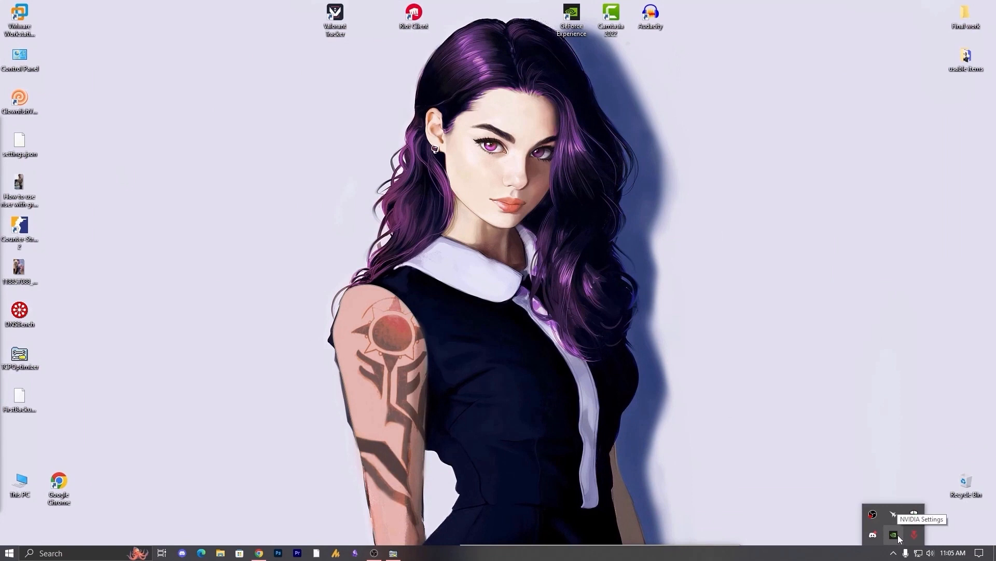
# Step: Launch NVIDIA GeForce Experience and agree to its privacy and licence terms
pyautogui.rightClick(900, 538)
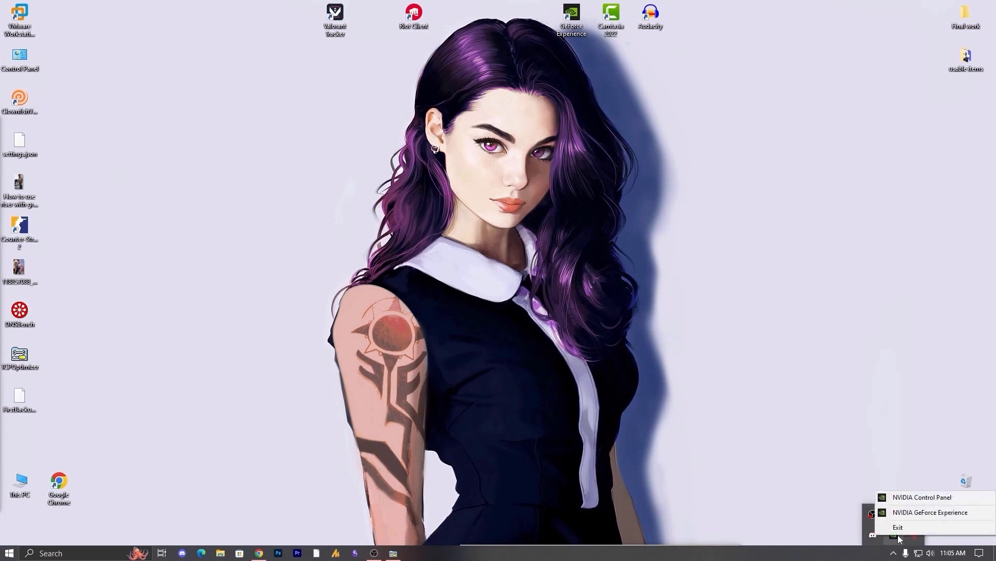
pyautogui.click(924, 513)
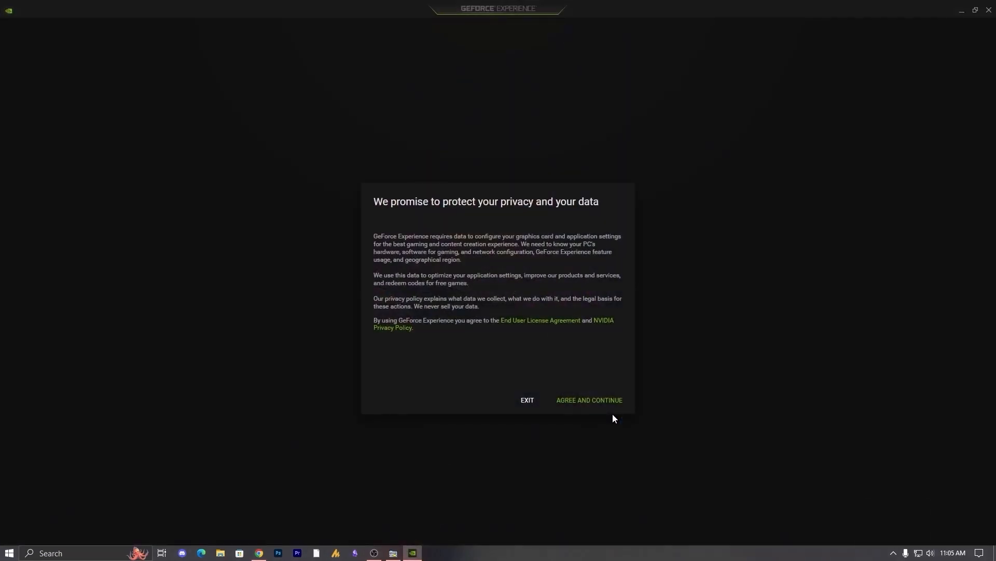
pyautogui.click(609, 403)
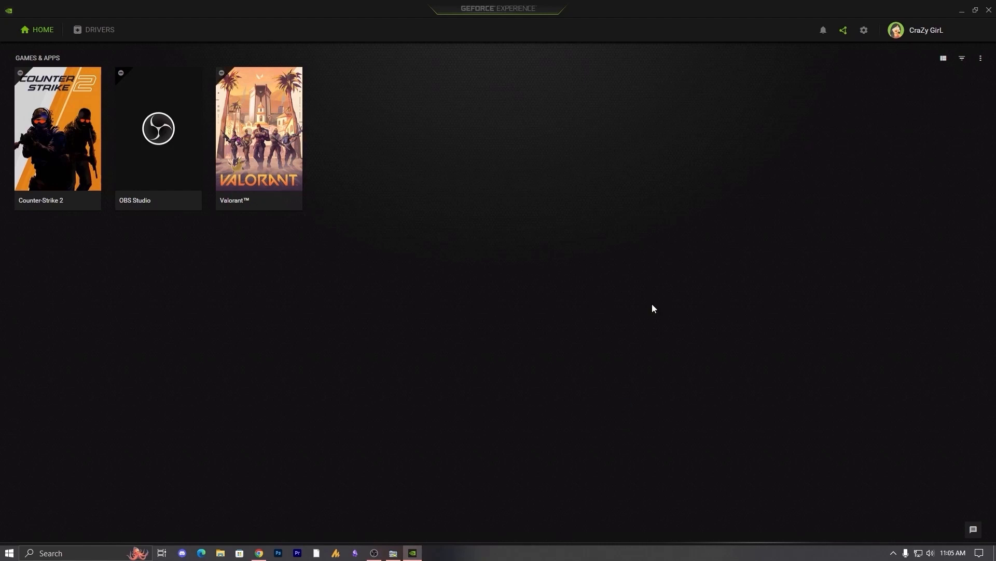
# Step: Apply custom optimization settings to Valorant in GeForce Experience, with the balance fully towards Performance
pyautogui.click(258, 147)
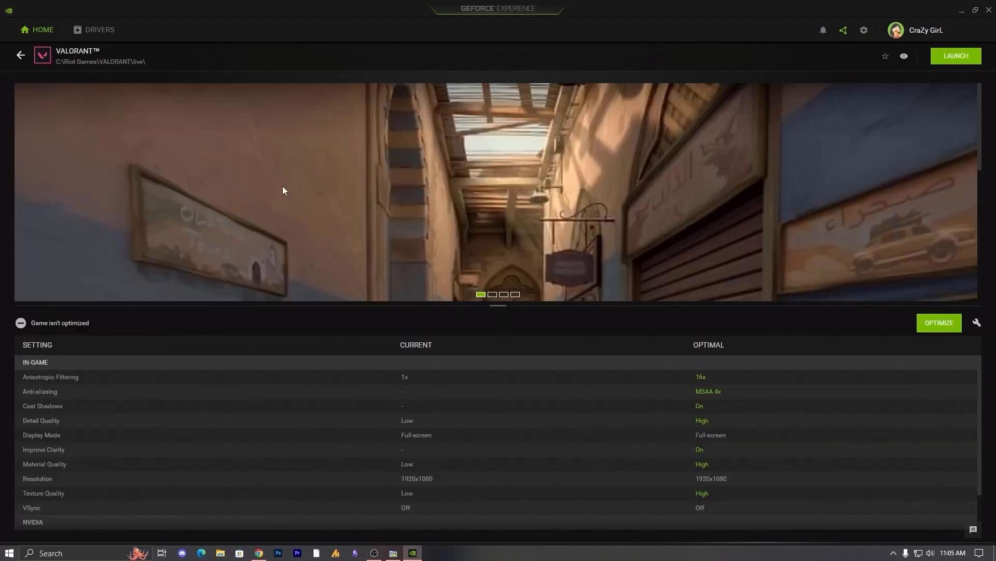
pyautogui.click(21, 55)
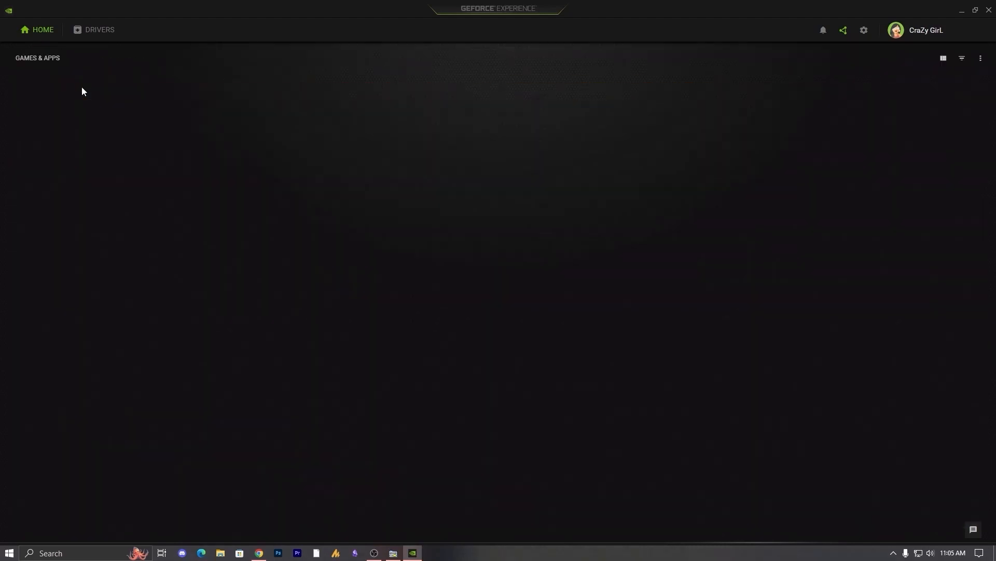
pyautogui.click(265, 148)
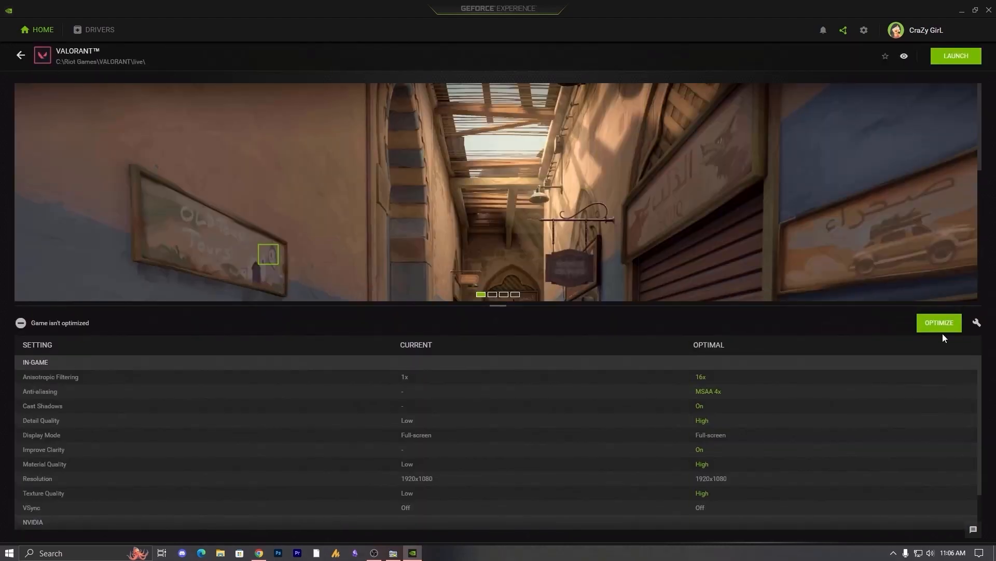
pyautogui.click(976, 323)
pyautogui.click(459, 179)
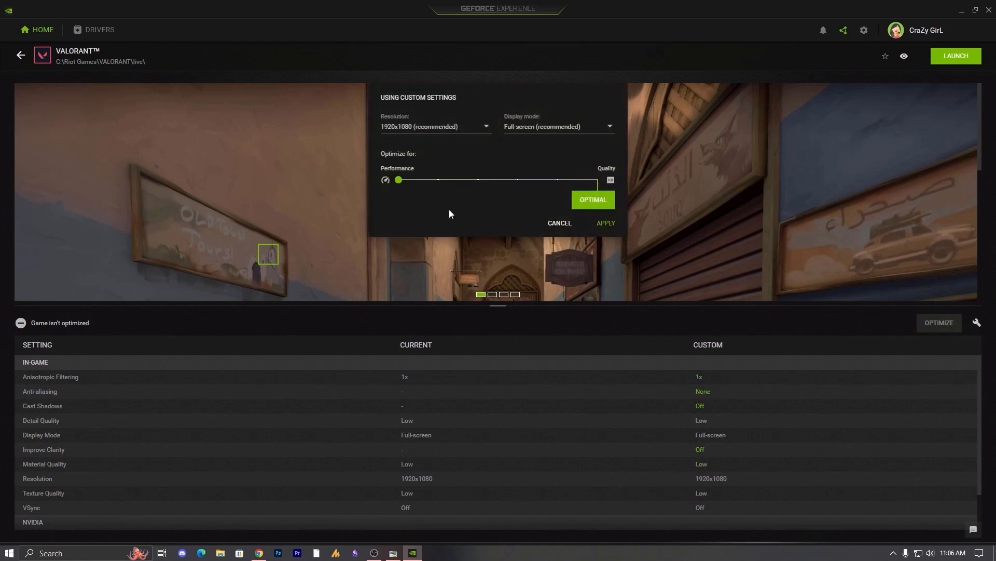
pyautogui.click(605, 224)
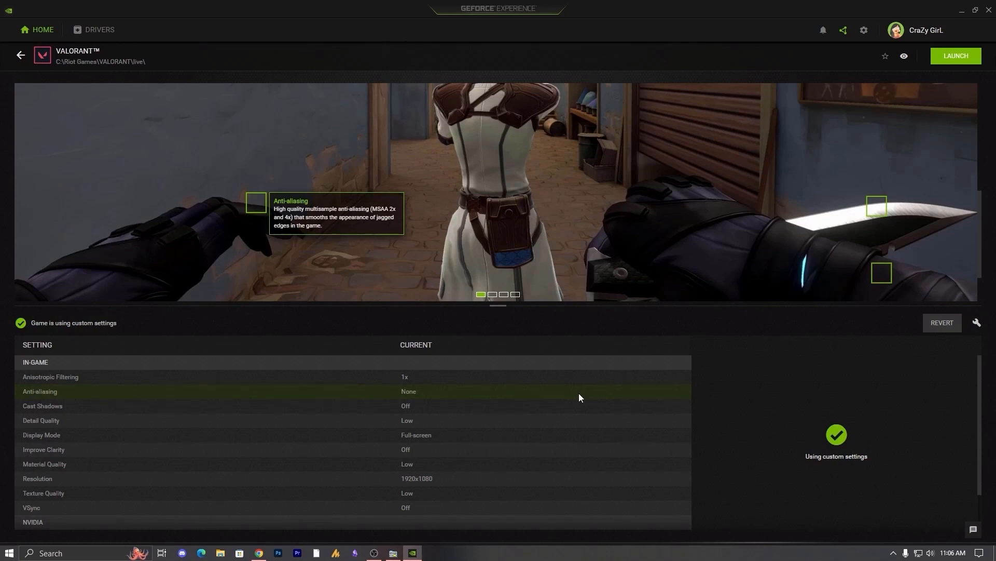
pyautogui.scroll(-2, 540, 487)
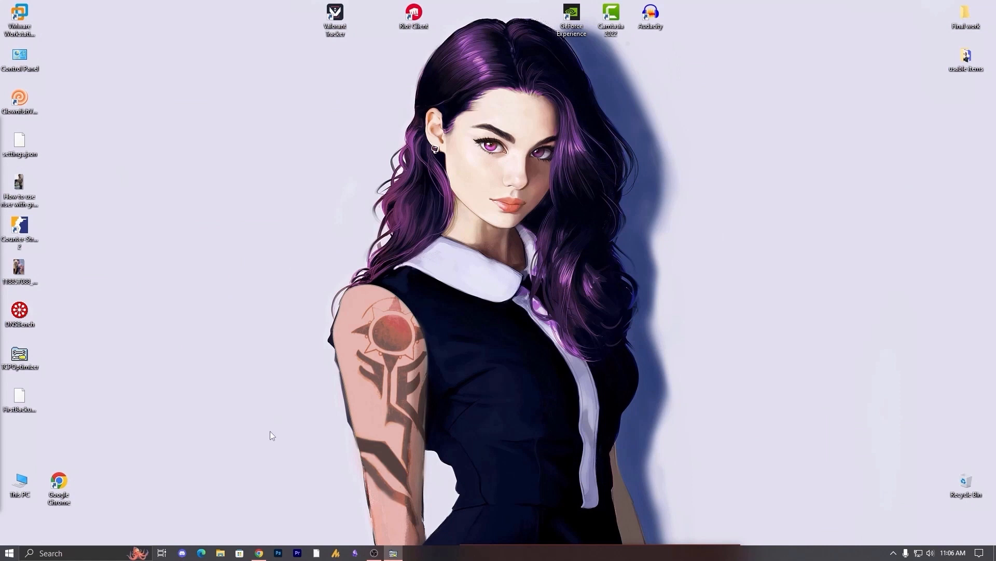
# Step: Open the AppData folder inside the user's profile folder on Local Disk (C:) in File Explorer
pyautogui.doubleClick(20, 482)
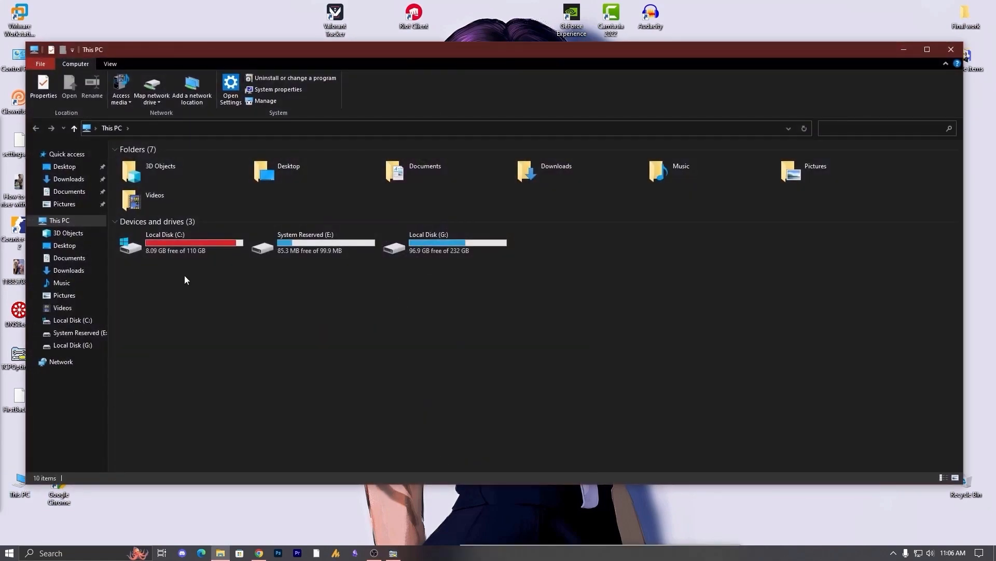
pyautogui.doubleClick(197, 244)
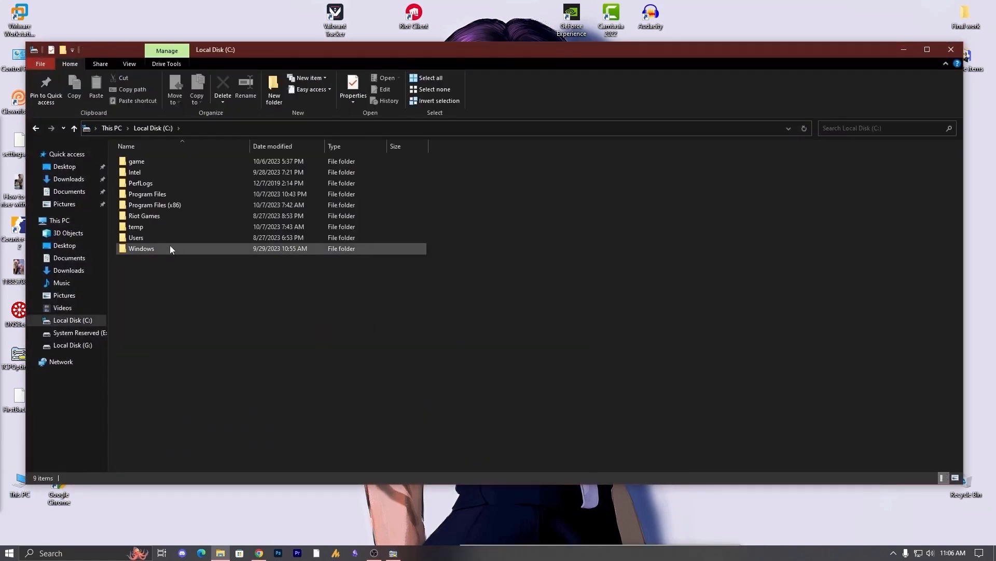
pyautogui.doubleClick(172, 238)
pyautogui.doubleClick(161, 162)
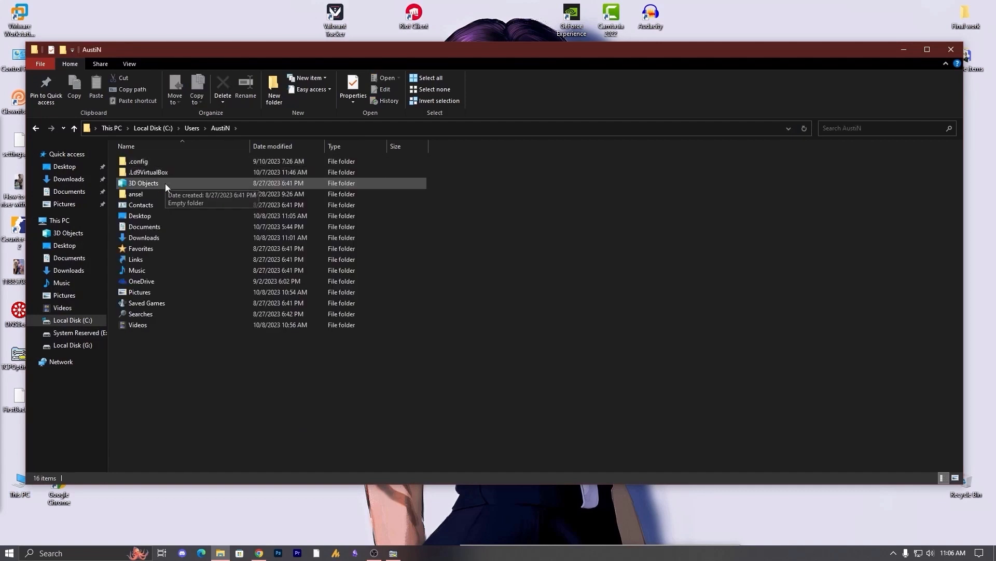
pyautogui.click(259, 126)
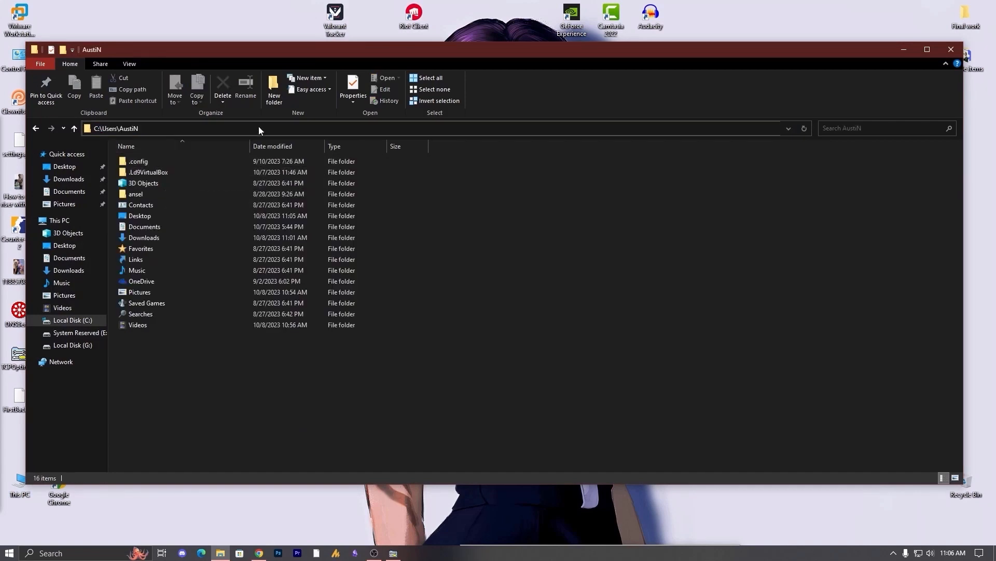
pyautogui.write('\\appdata')
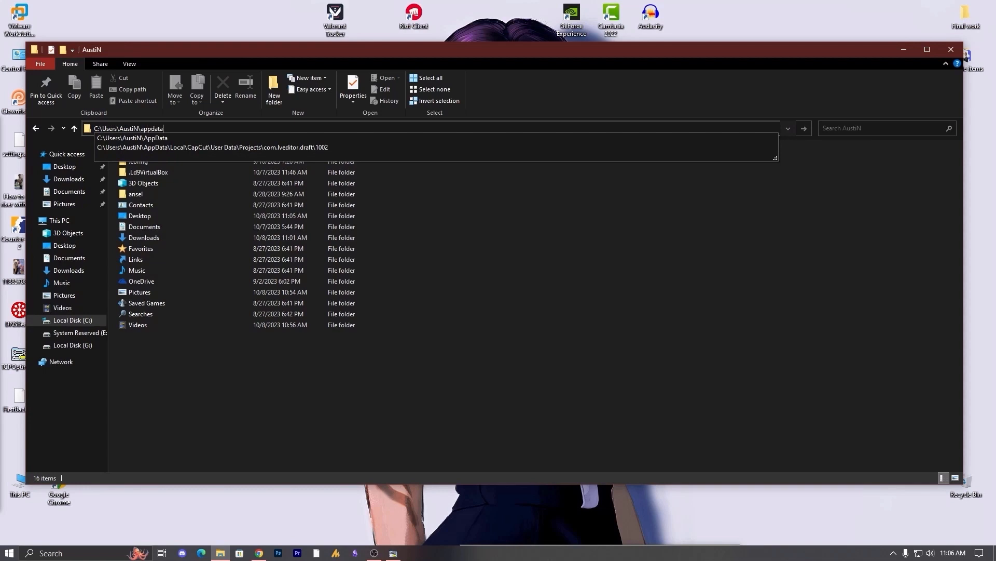
pyautogui.press('Return')
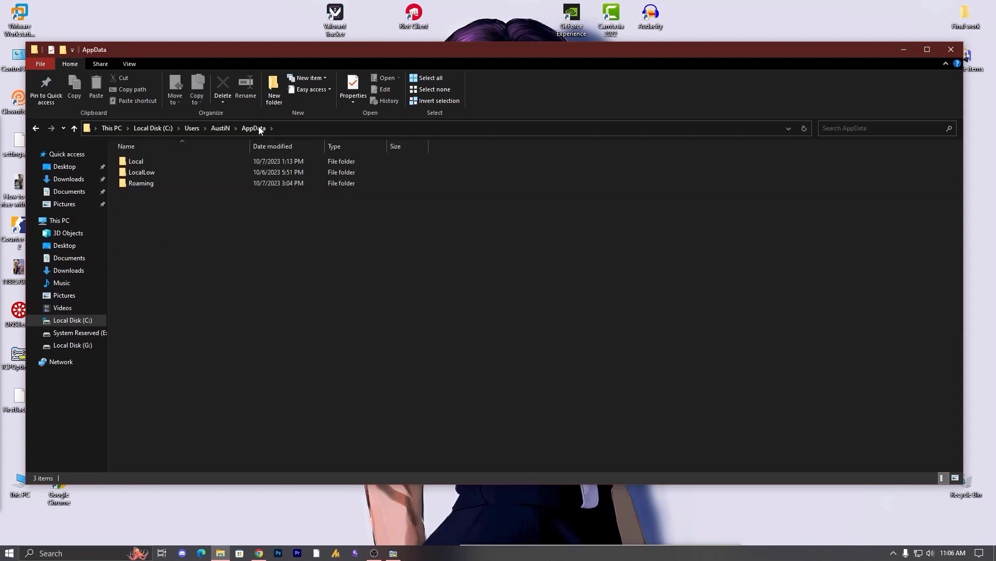
# Step: Open the local application data folder by running %localappdata% and close the older AppData window
pyautogui.press('super')
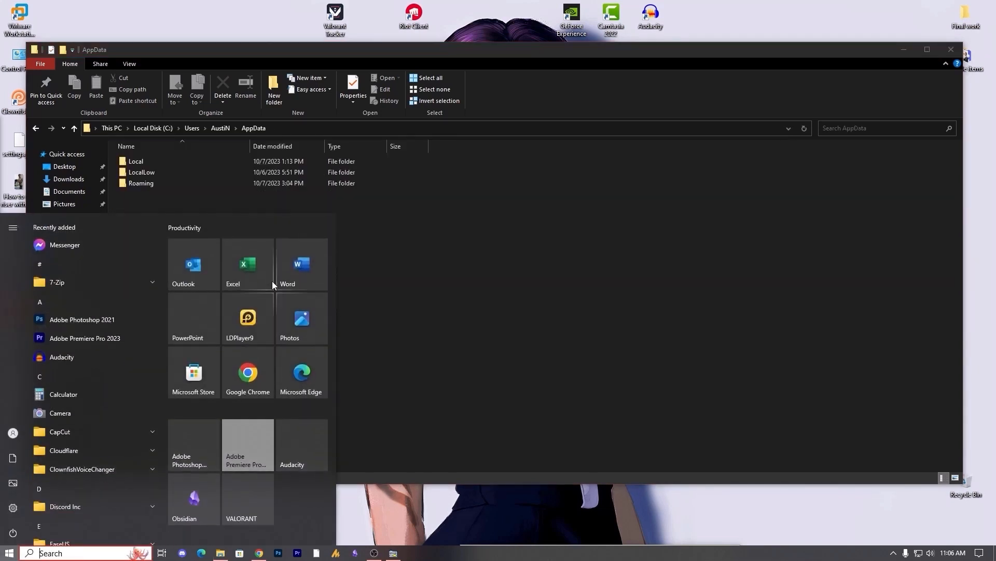
pyautogui.press('super+r')
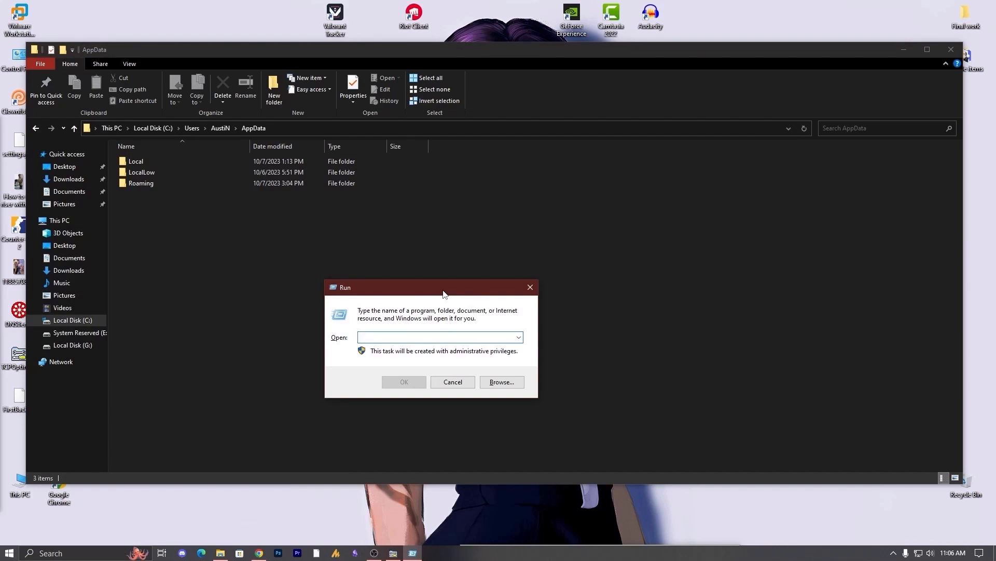
pyautogui.write('locaio')
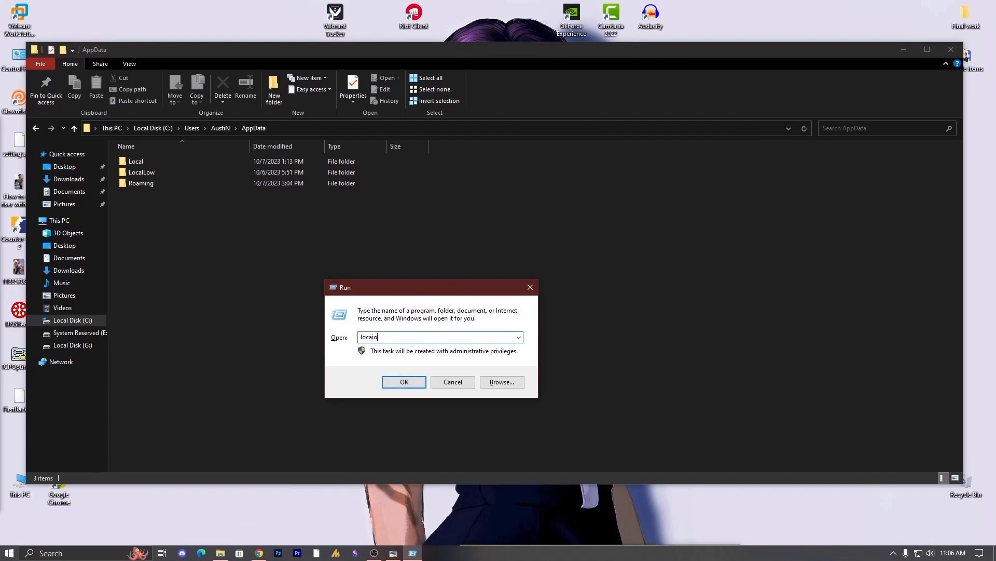
pyautogui.hotkey('ctrl', 'a')
pyautogui.write('%loca')
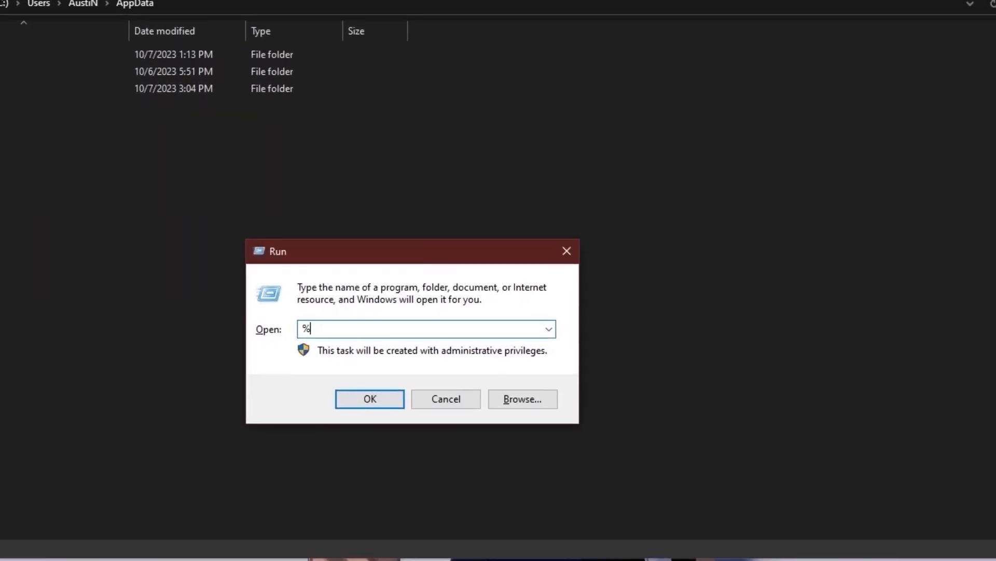
pyautogui.write('lappdata%')
pyautogui.press('Return')
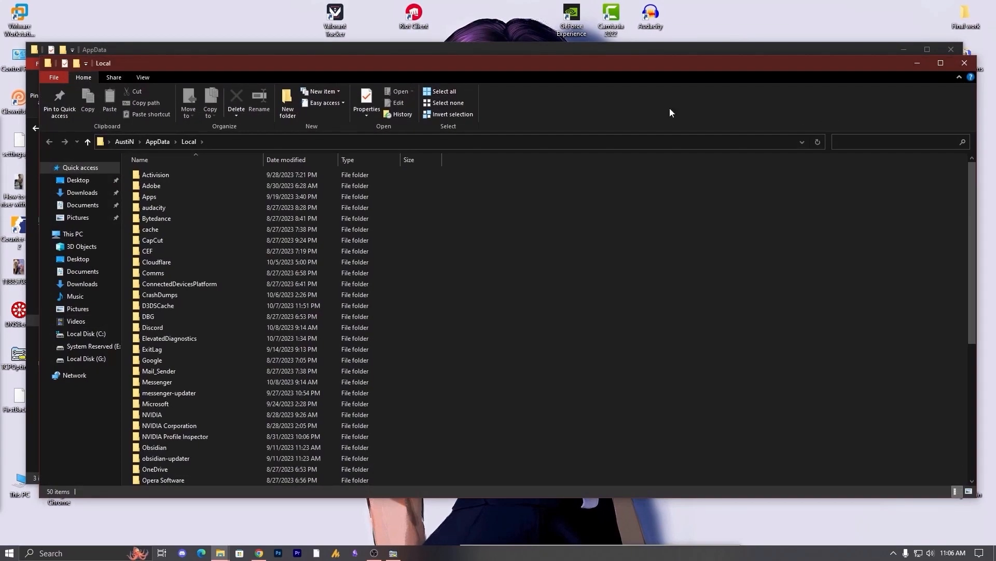
pyautogui.click(950, 49)
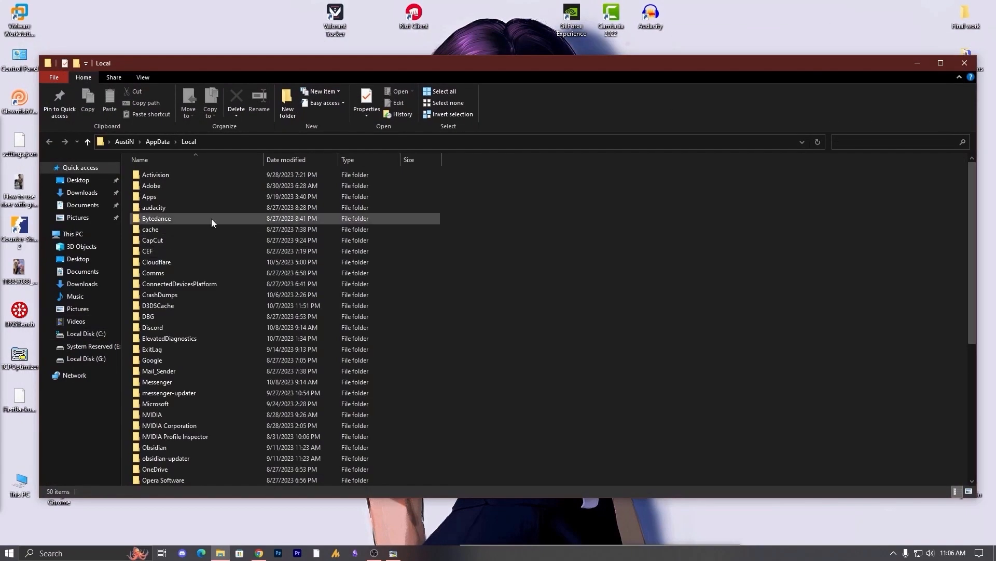
# Step: Open the Config folder under AppData\Local\VALORANT\Saved
pyautogui.click(151, 142)
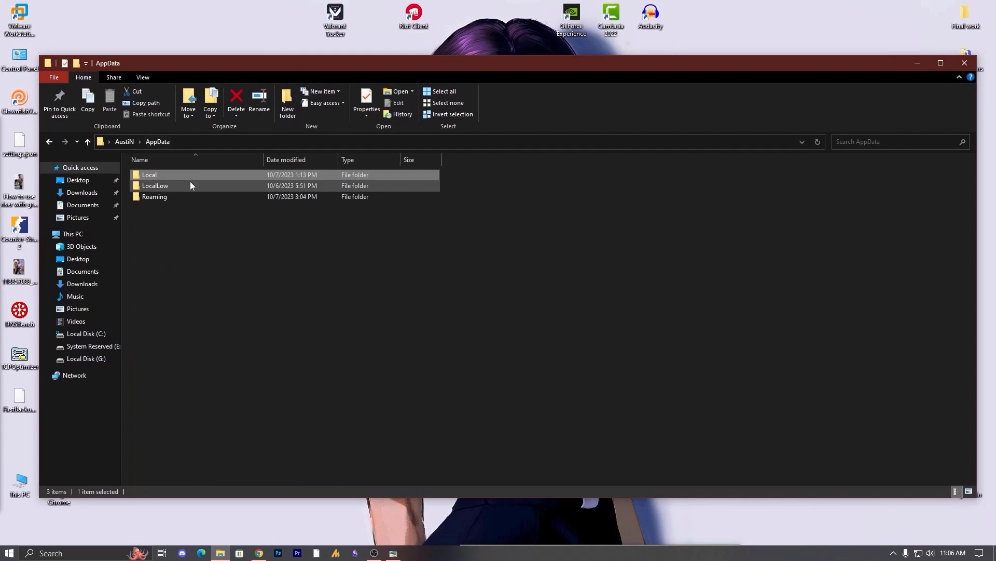
pyautogui.doubleClick(152, 175)
pyautogui.scroll(-7, 225, 414)
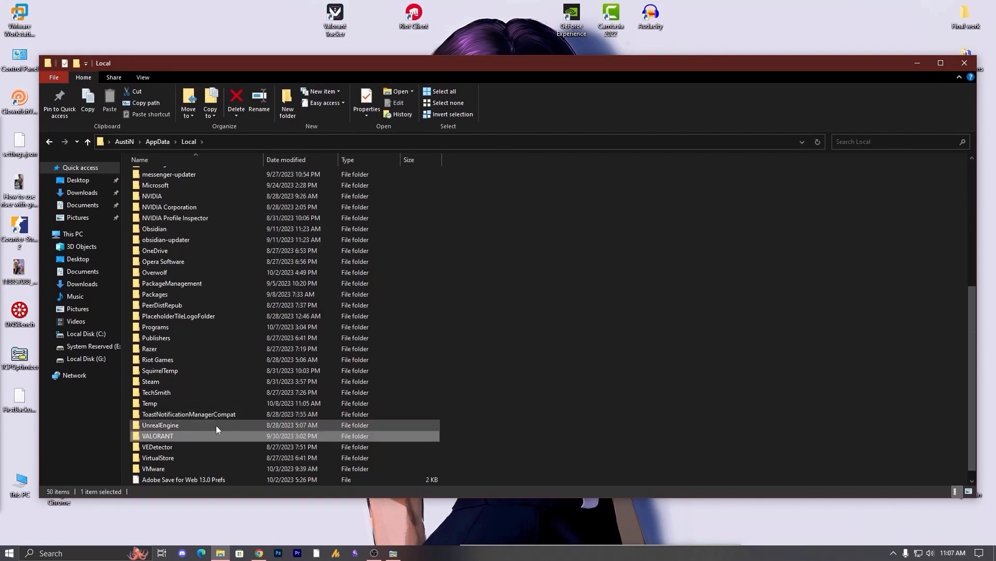
pyautogui.doubleClick(176, 439)
pyautogui.doubleClick(152, 179)
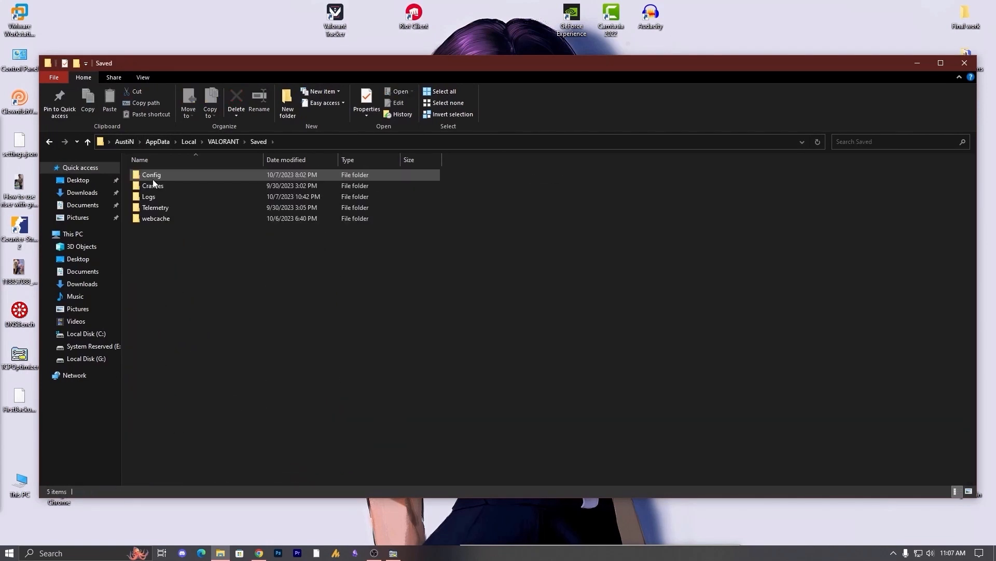
pyautogui.doubleClick(155, 179)
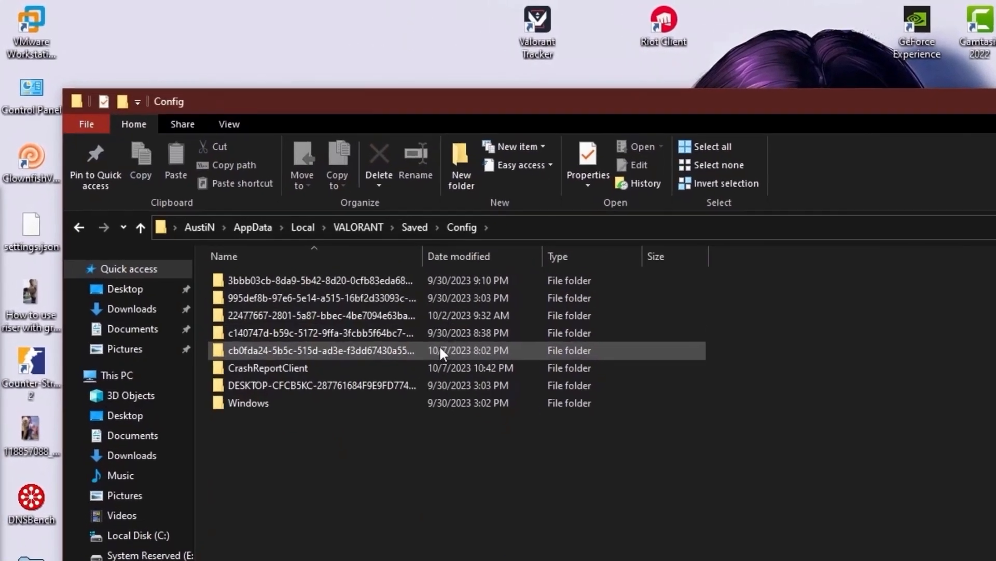
pyautogui.moveTo(506, 231); pyautogui.dragTo(466, 227)
pyautogui.moveTo(691, 338); pyautogui.dragTo(518, 284)
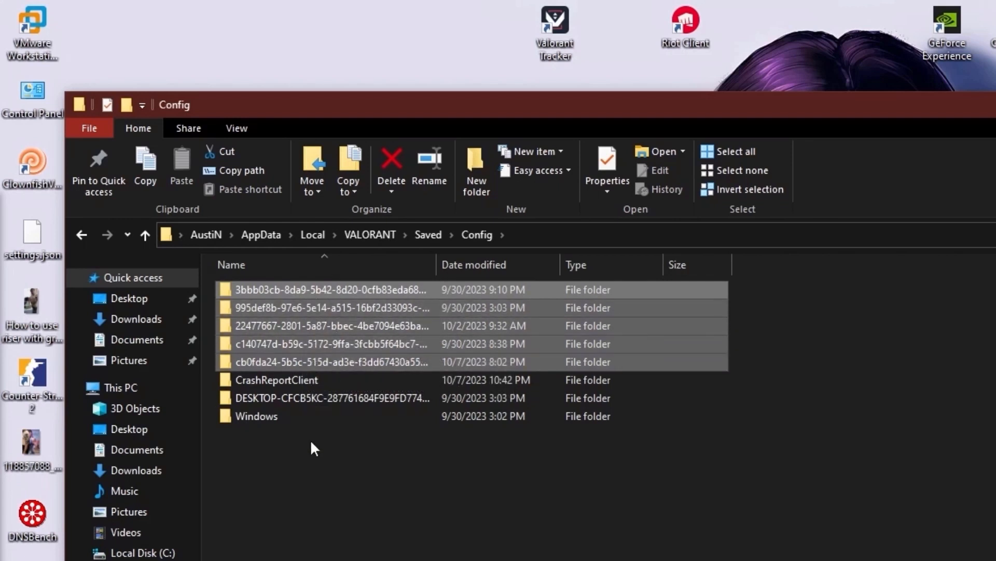
pyautogui.moveTo(311, 440); pyautogui.dragTo(300, 382)
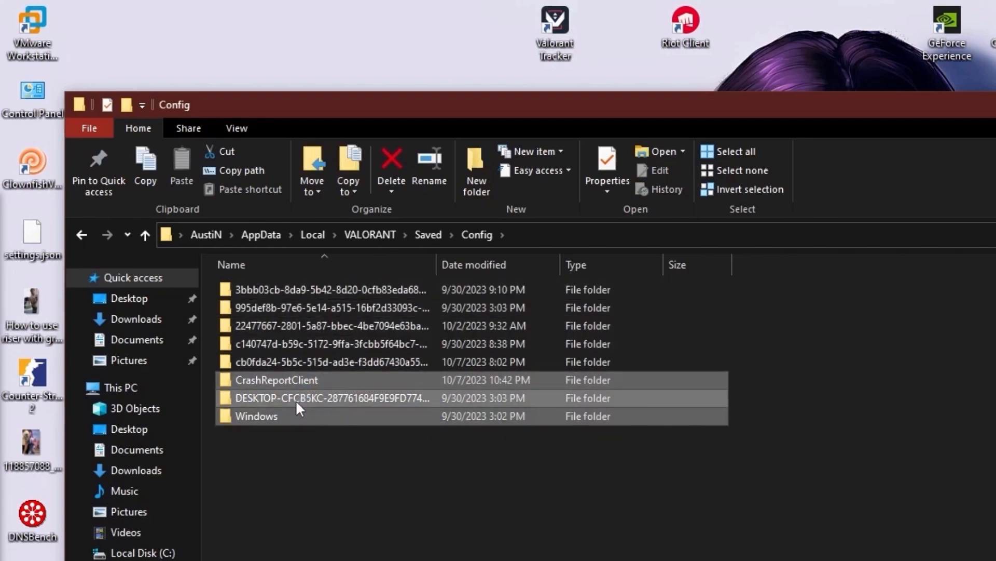
pyautogui.keyDown('shift'); pyautogui.click(296, 401); pyautogui.keyUp('shift')
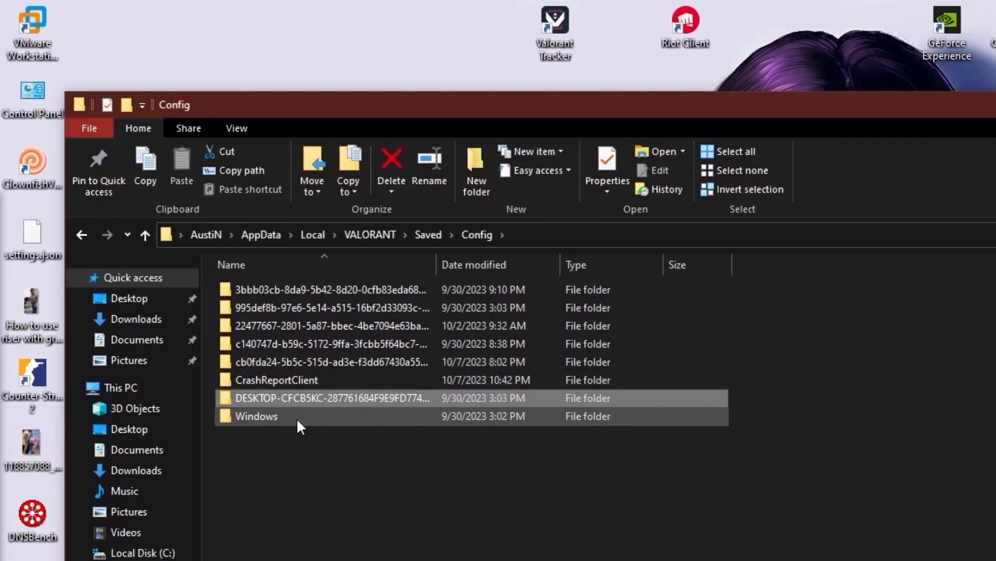
pyautogui.click(297, 419)
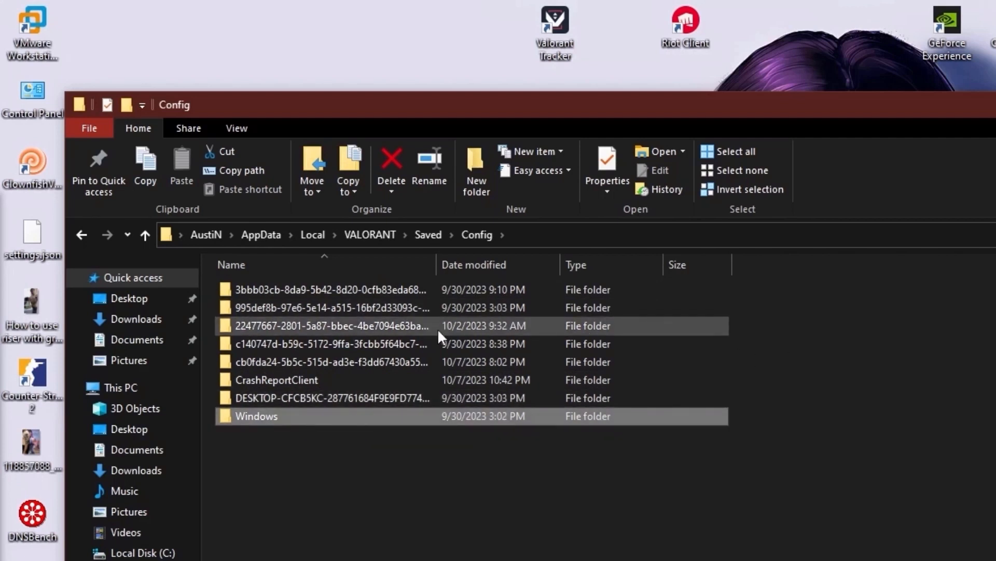
# Step: Open the GameUserSettings file from the Windows folder inside the first account folder in Config
pyautogui.doubleClick(306, 290)
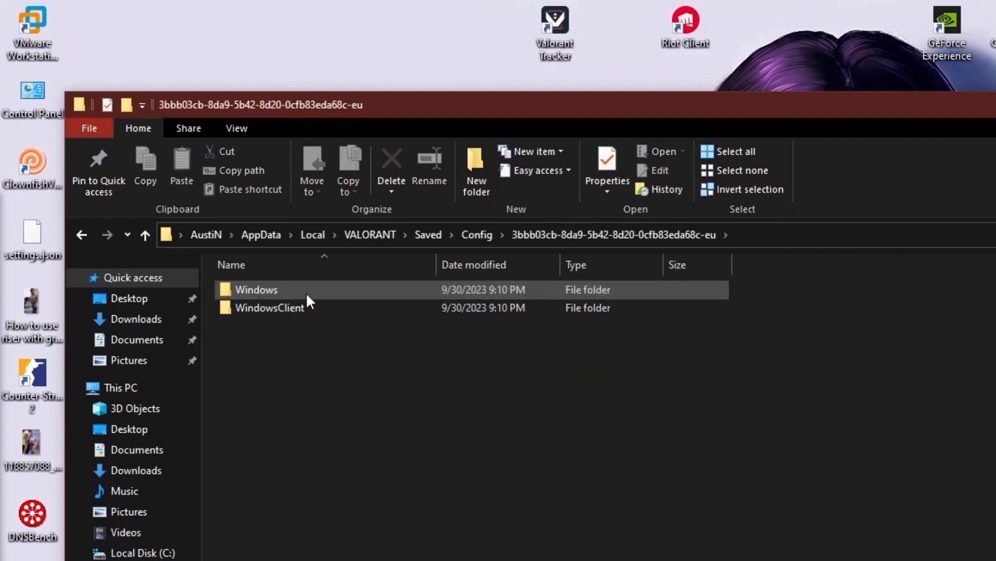
pyautogui.doubleClick(306, 292)
pyautogui.doubleClick(306, 291)
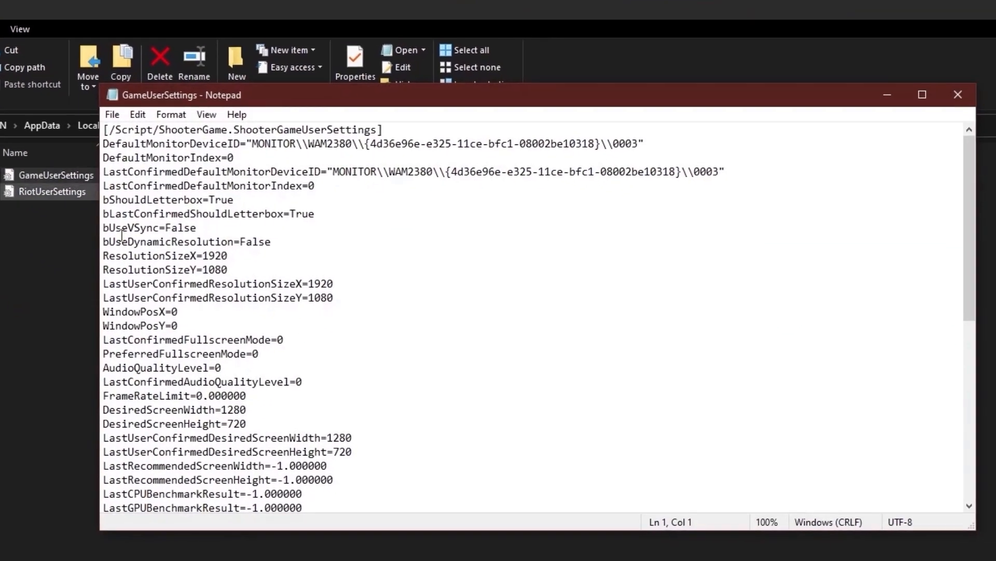
pyautogui.scroll(-1, 593, 511)
pyautogui.scroll(-8, 419, 418)
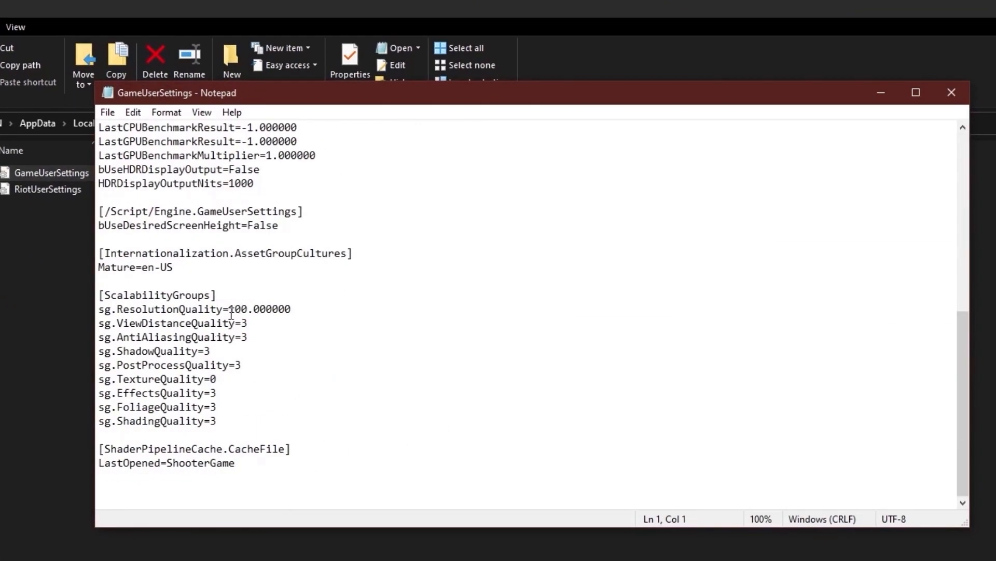
# Step: Try a value of 75 for sg.ResolutionQuality under ScalabilityGroups and restore it to 100
pyautogui.moveTo(228, 309); pyautogui.dragTo(249, 310)
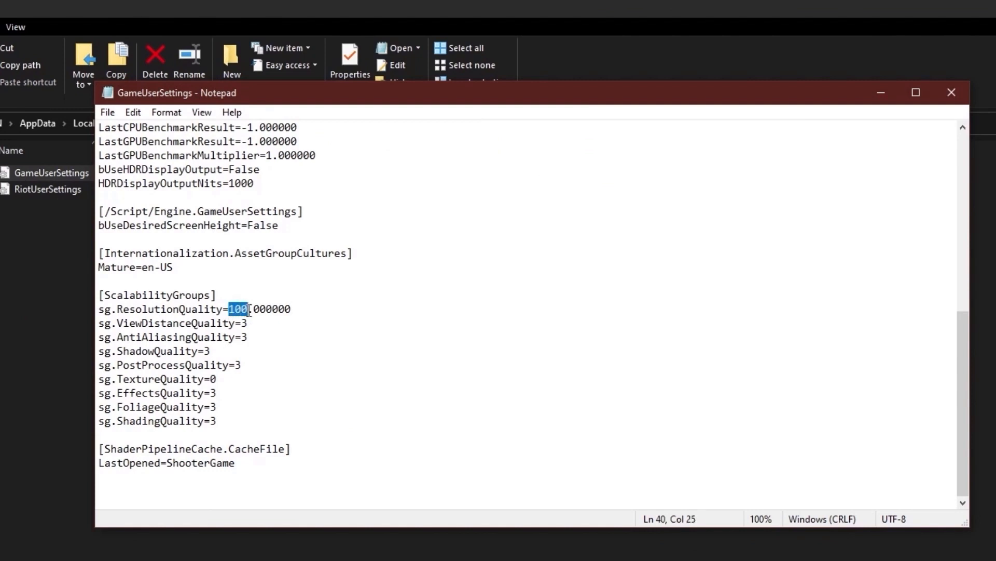
pyautogui.write('75')
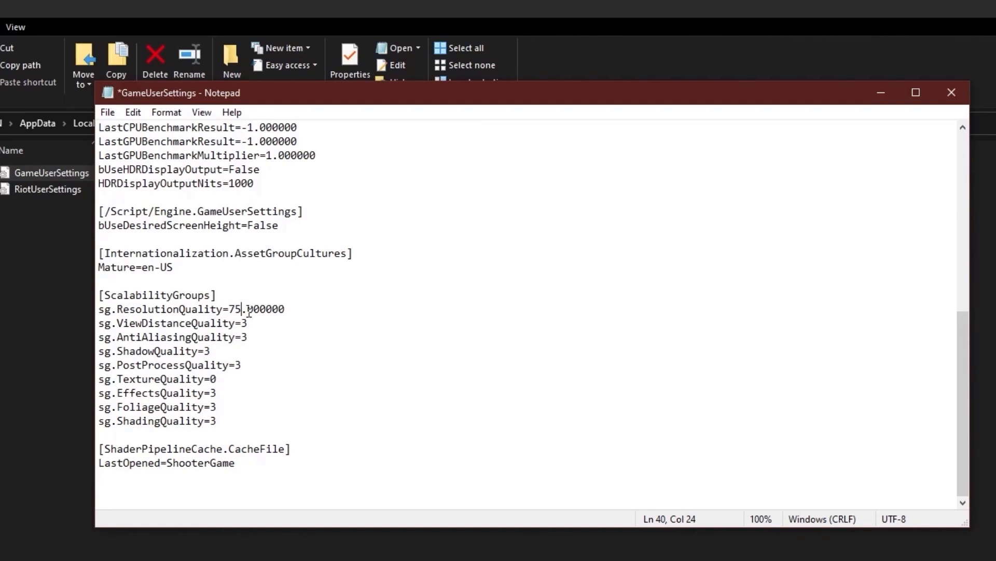
pyautogui.press('BackSpace')
pyautogui.press('BackSpace')
pyautogui.write('100')
# Step: Set the view distance, anti-aliasing, shadow, post-process, effects, foliage and shading quality values under ScalabilityGroups to 0
pyautogui.click(263, 325)
pyautogui.moveTo(240, 324); pyautogui.dragTo(250, 324)
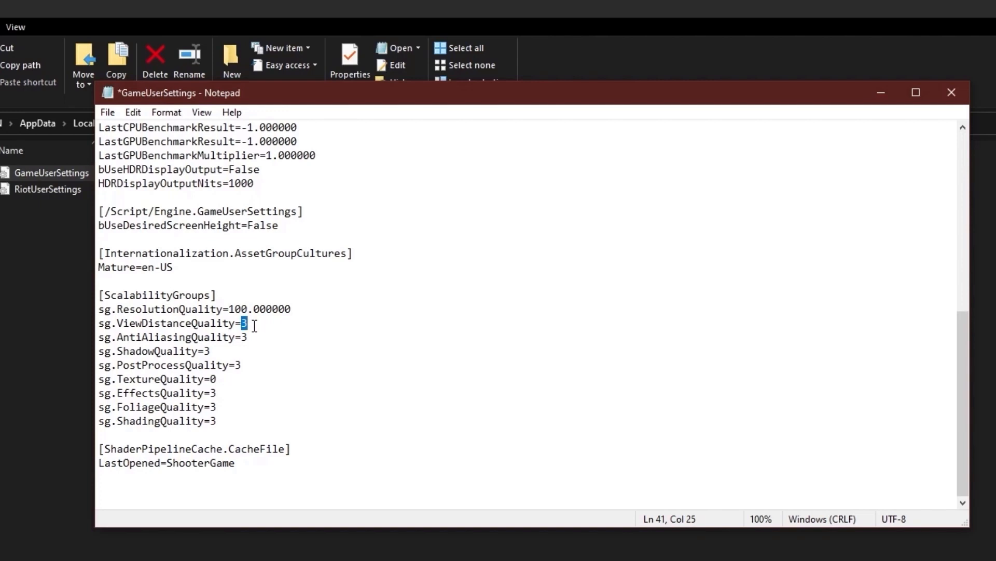
pyautogui.write('0')
pyautogui.write('0')
pyautogui.moveTo(241, 338); pyautogui.dragTo(249, 365)
pyautogui.click(206, 352)
pyautogui.write('00')
pyautogui.write('0')
pyautogui.moveTo(210, 393); pyautogui.dragTo(211, 421)
pyautogui.write('00')
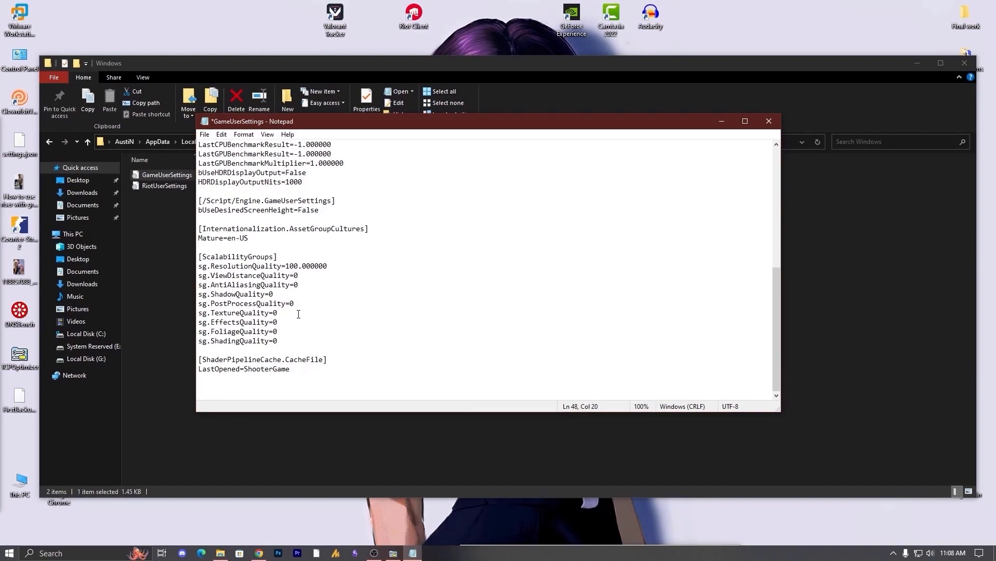
# Step: Save the edited GameUserSettings file and close it
pyautogui.click(204, 134)
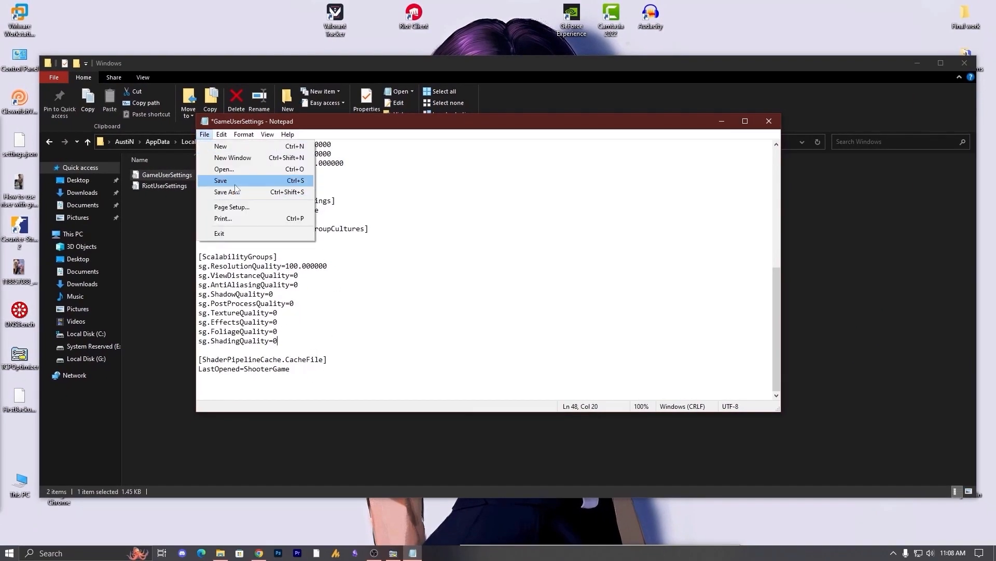
pyautogui.click(223, 181)
pyautogui.click(769, 121)
# Step: Make the GameUserSettings file read-only through its properties
pyautogui.rightClick(175, 174)
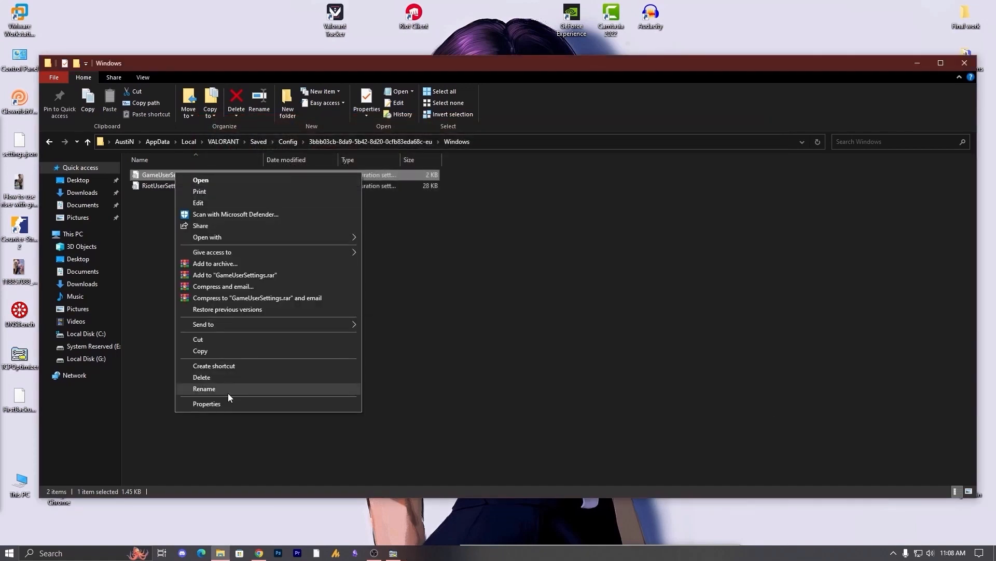
pyautogui.click(213, 403)
pyautogui.click(231, 369)
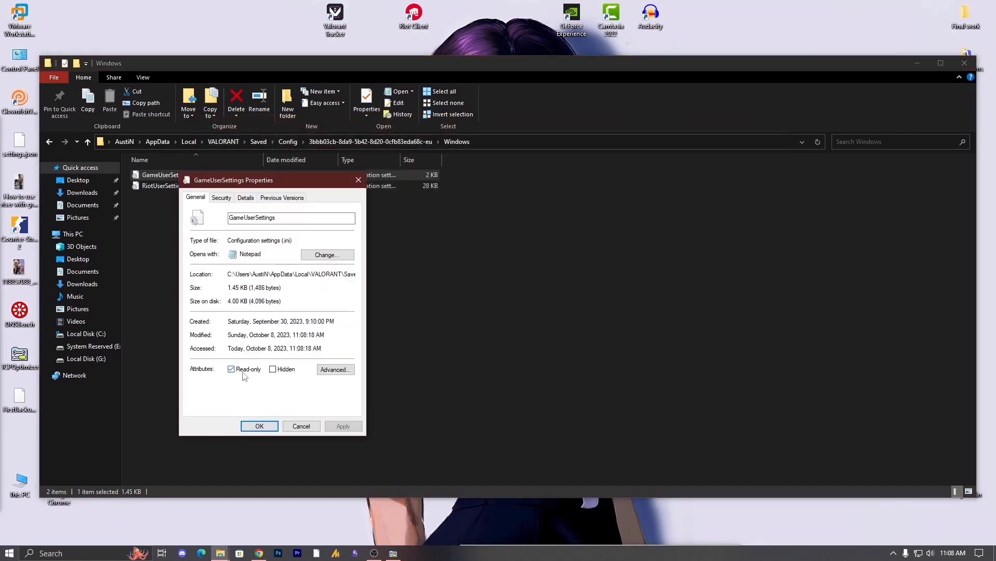
pyautogui.click(267, 427)
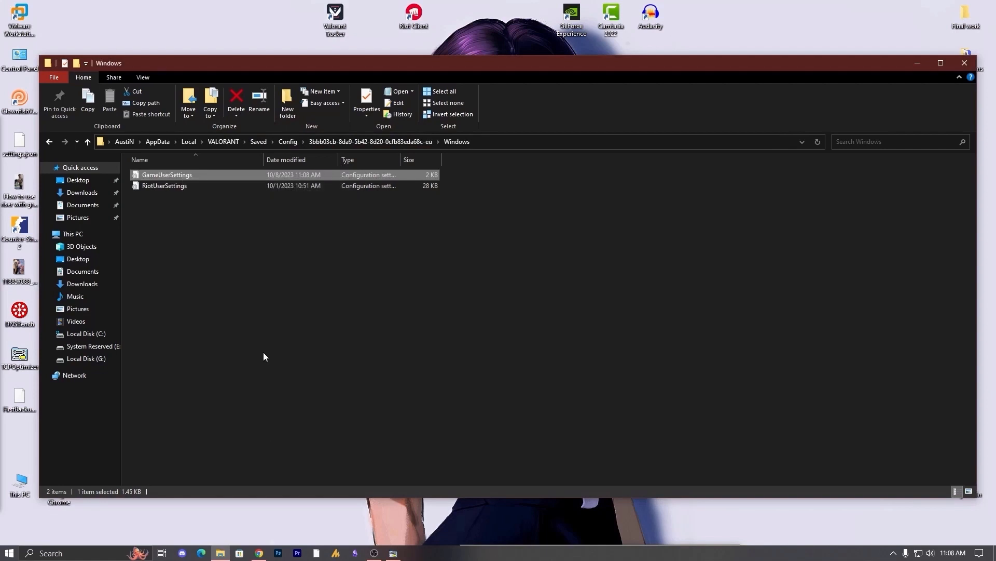
# Step: Remove the read-only attribute from the GameUserSettings file
pyautogui.rightClick(181, 176)
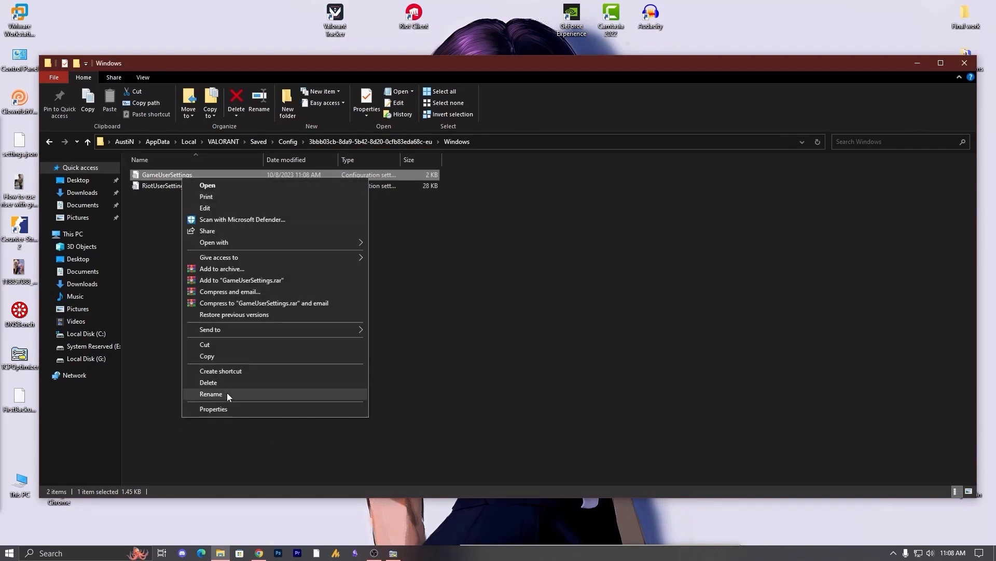
pyautogui.click(228, 409)
pyautogui.click(248, 373)
pyautogui.click(344, 430)
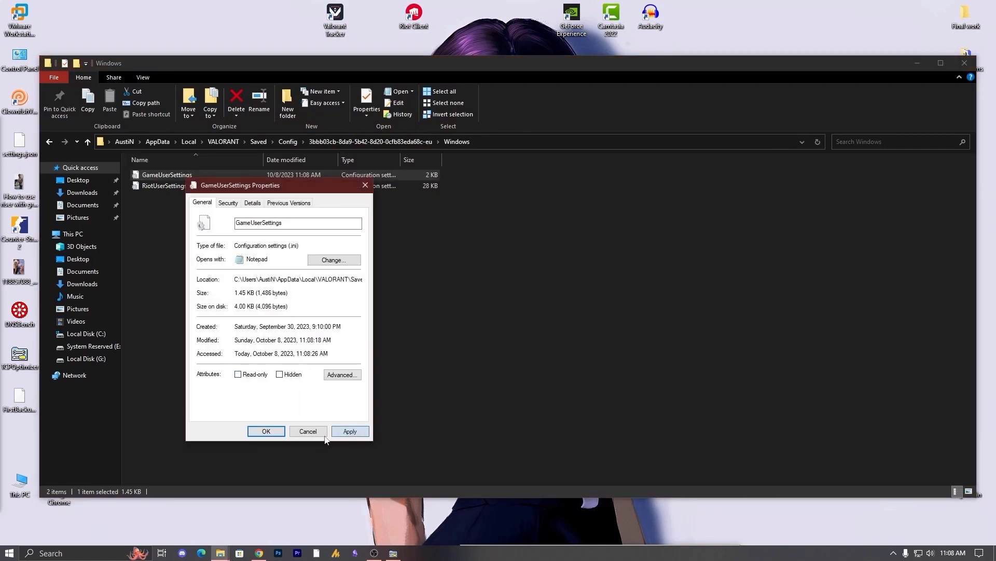
pyautogui.click(270, 430)
# Step: Permanently delete all the folders in VALORANT's Config folder and close the File Explorer window
pyautogui.hotkey('alt', 'Left')
pyautogui.hotkey('alt', 'Left')
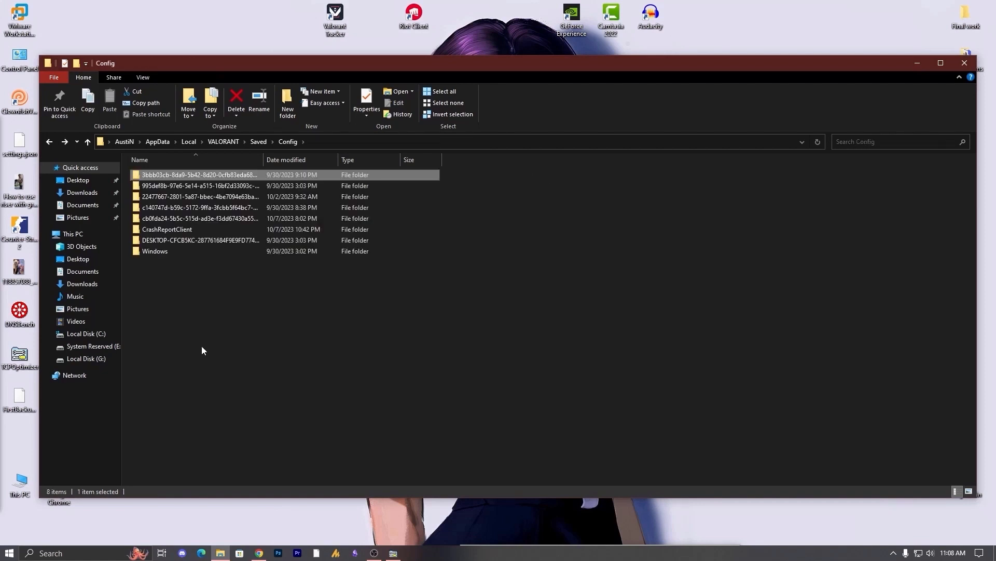
pyautogui.moveTo(461, 327); pyautogui.dragTo(270, 177)
pyautogui.hotkey('shift', 'Delete')
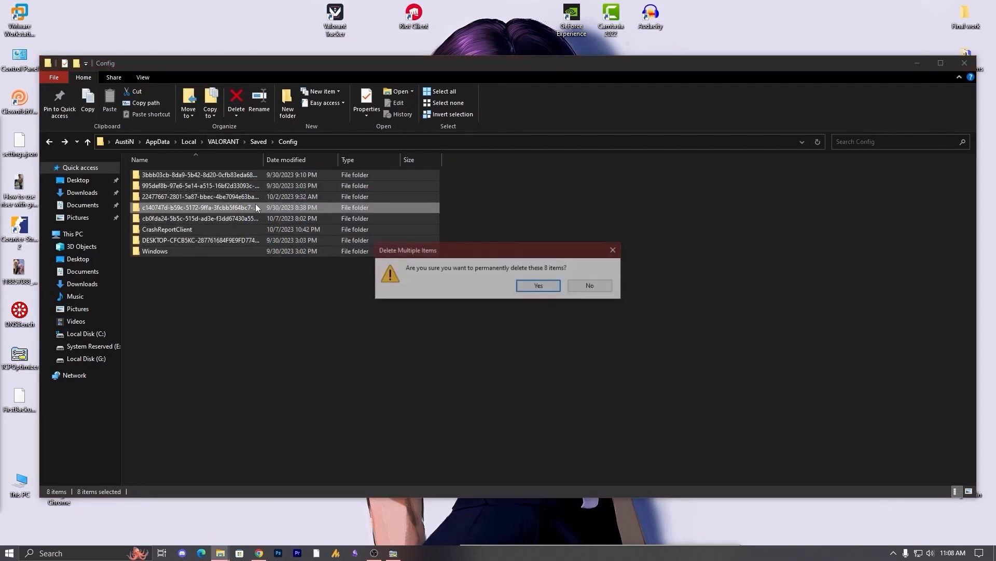
pyautogui.press('Return')
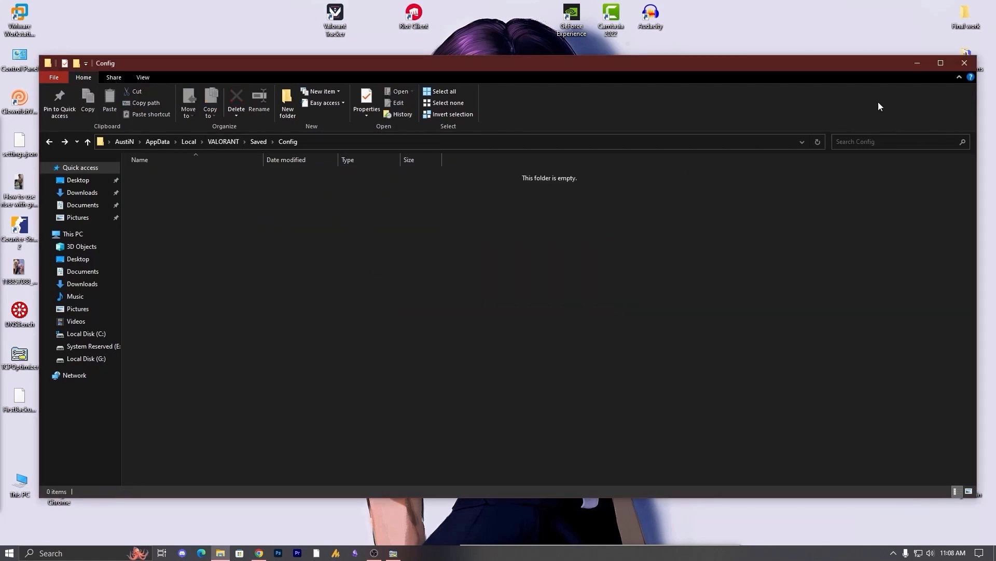
pyautogui.click(965, 67)
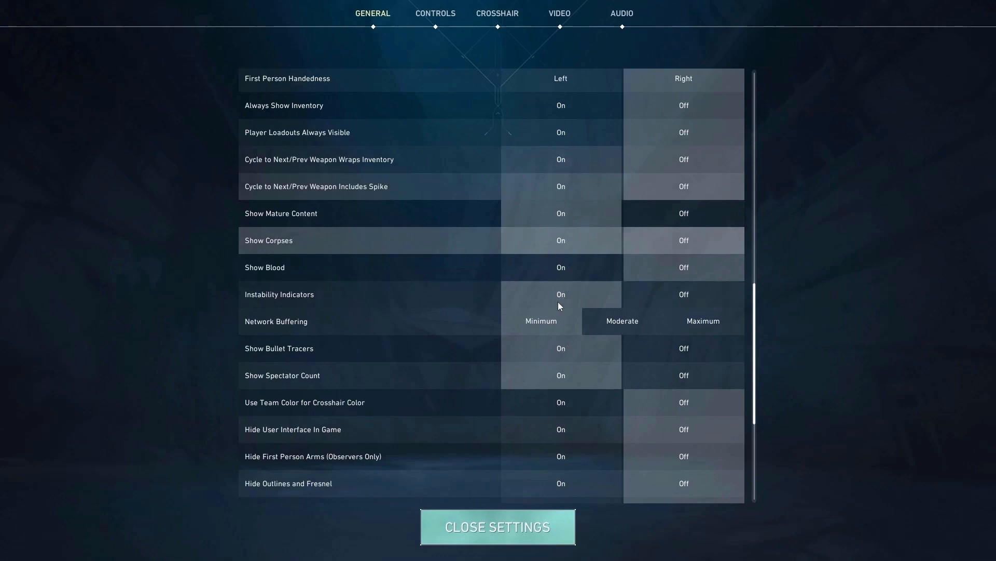
# Step: Locate the Network Buffering option in Valorant's general settings
pyautogui.scroll(3, 558, 301)
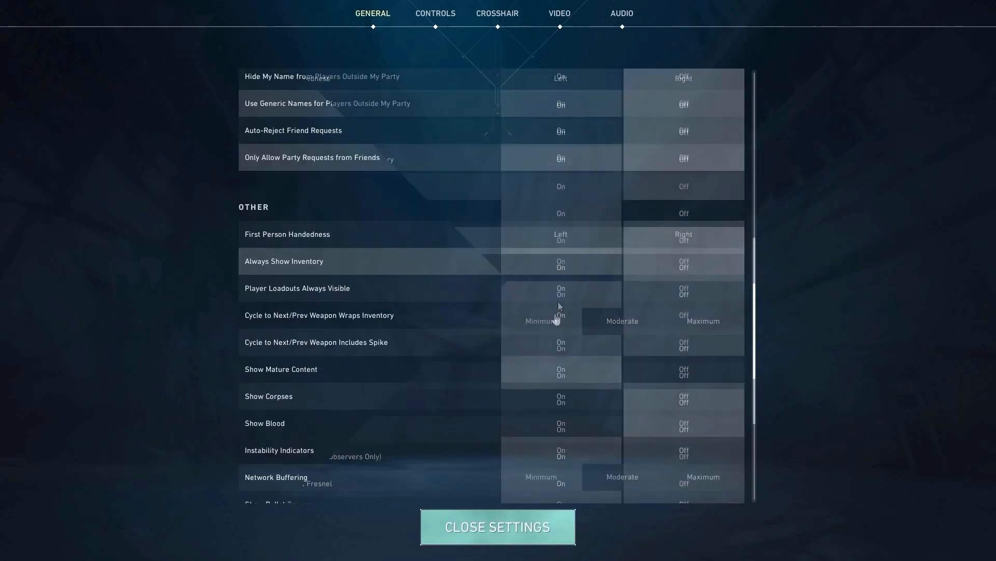
pyautogui.scroll(-3, 558, 301)
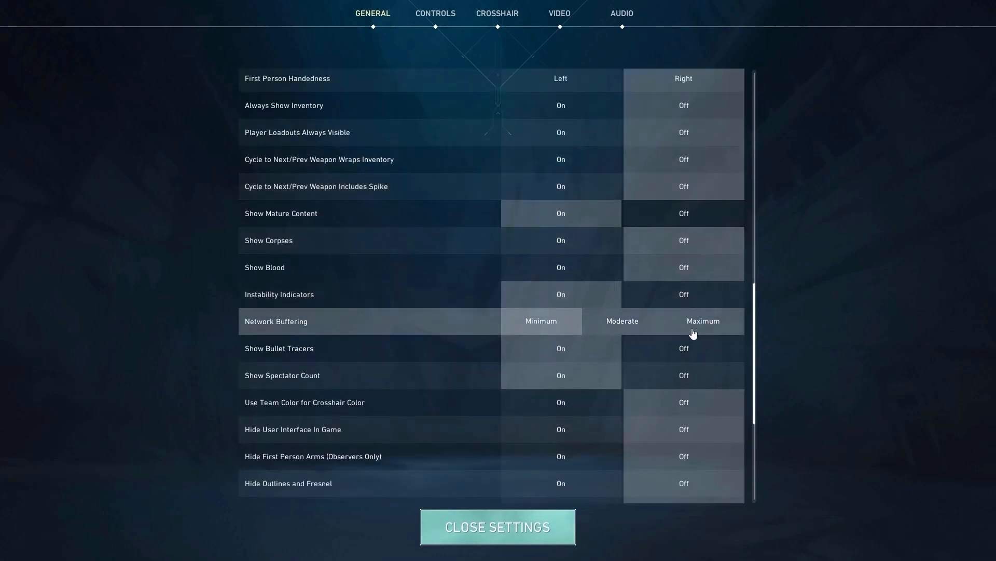